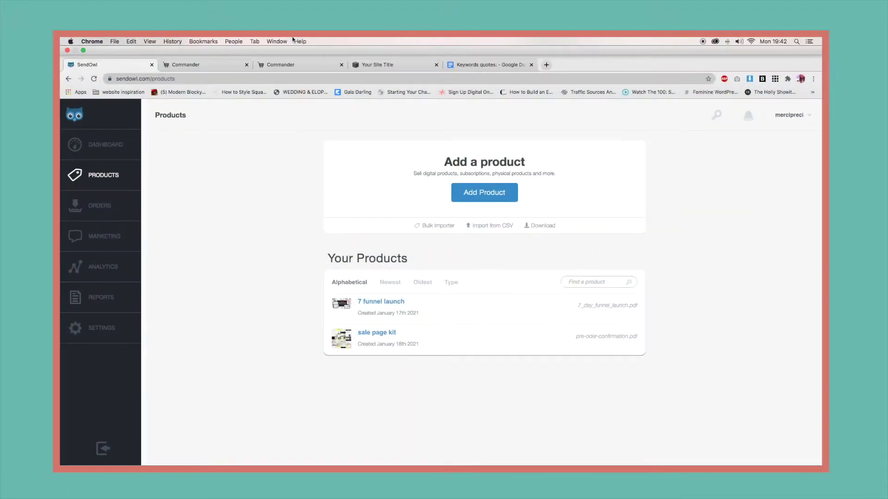
Step: Review the payment details and MERCIPRECI checkout pages, then return to the products list
left_click(214, 64)
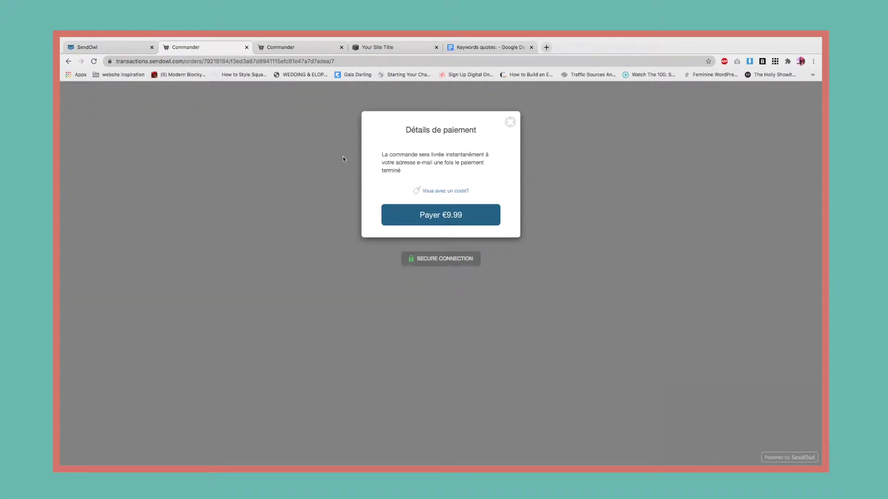
left_click(275, 47)
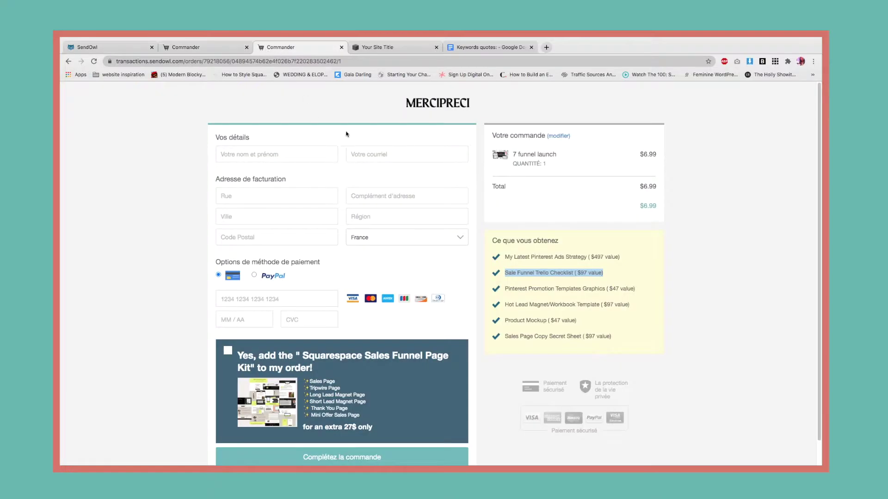
scroll(548, 230, "down", 1)
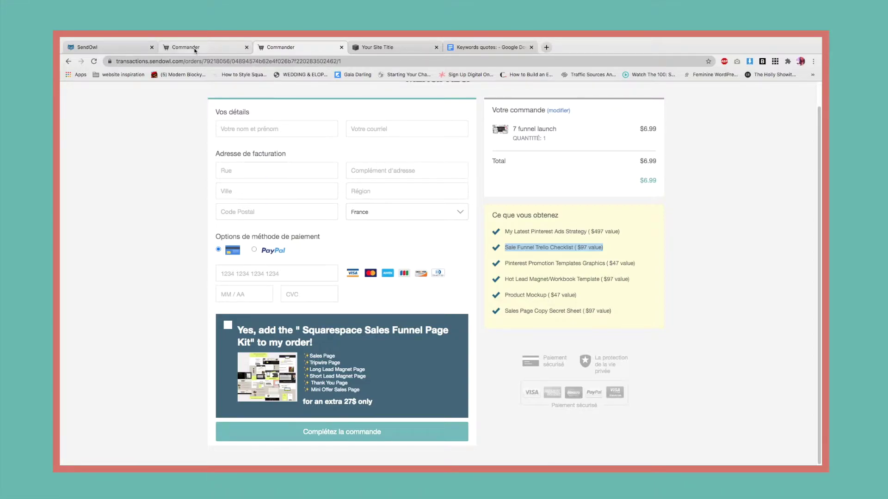
left_click(211, 48)
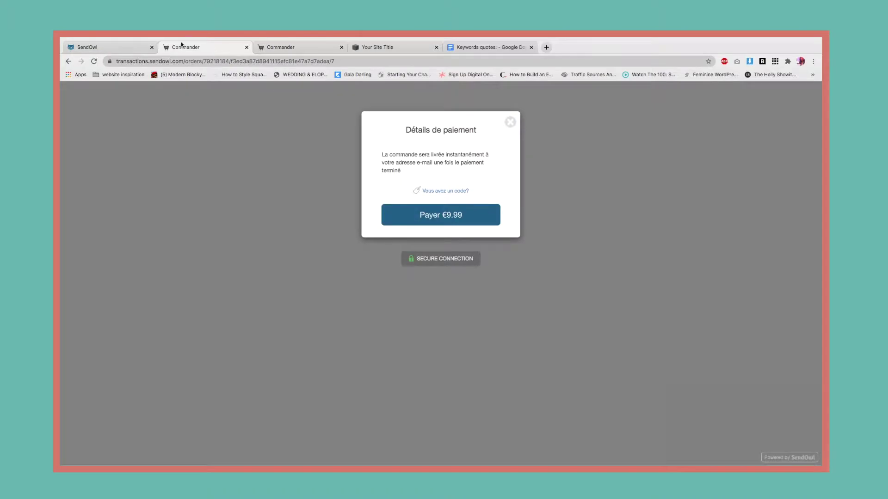
left_click(108, 48)
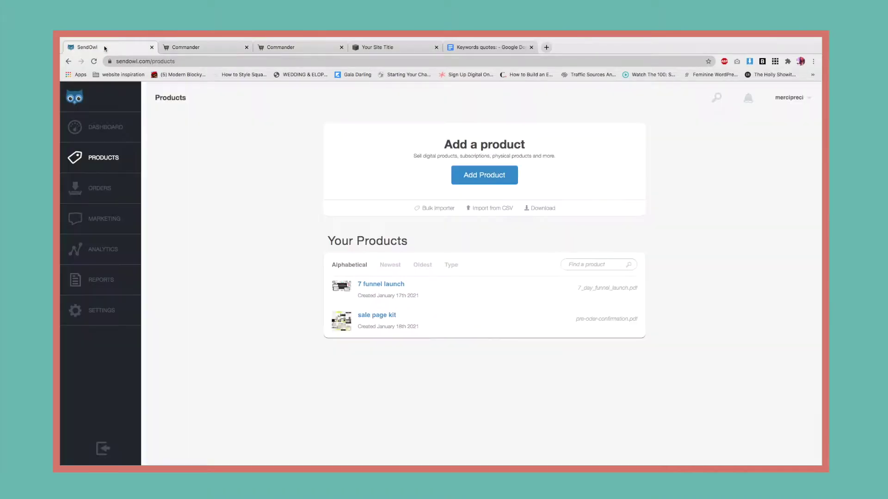
Step: Create the Instagram Mini course product at price 27 with conversion workbook (1).pdf attached
left_click(464, 171)
left_click(393, 175)
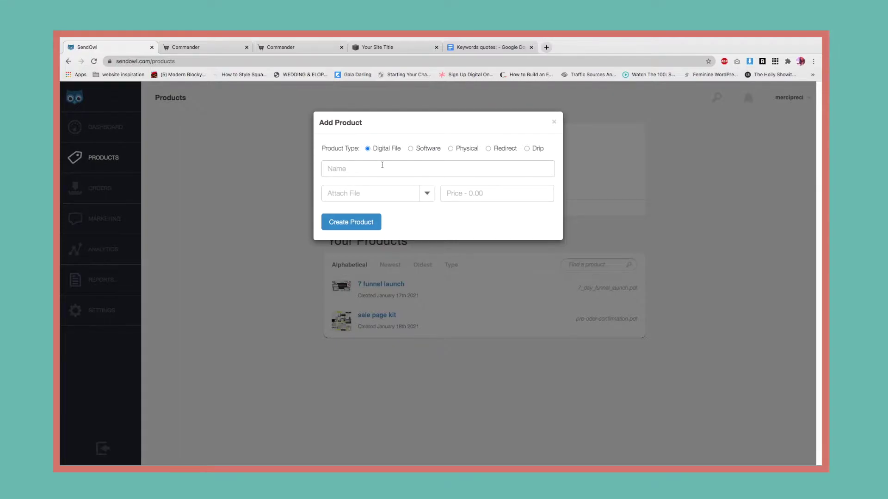
type("Instagram M")
key("BackSpace")
key("BackSpace")
left_click(357, 193)
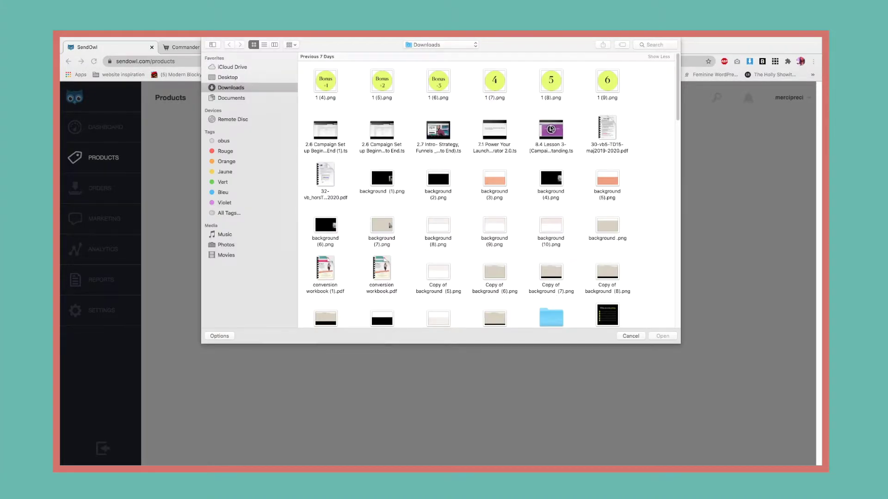
left_click(331, 265)
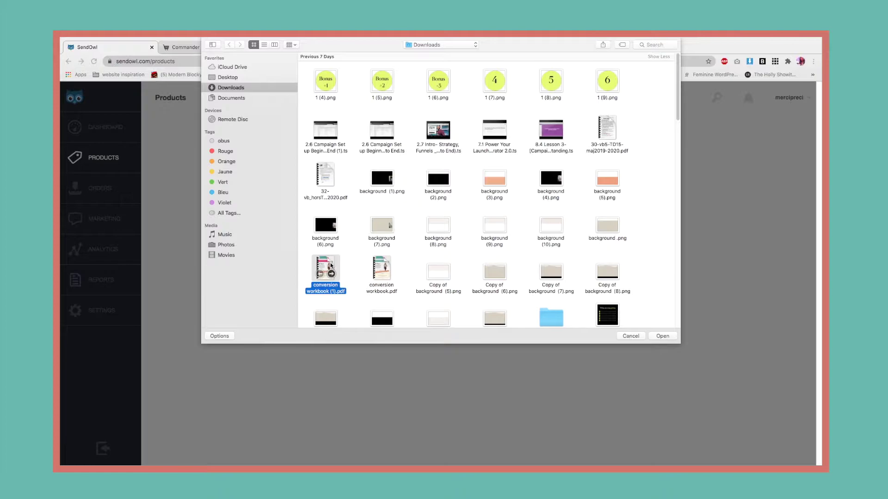
double_click(331, 265)
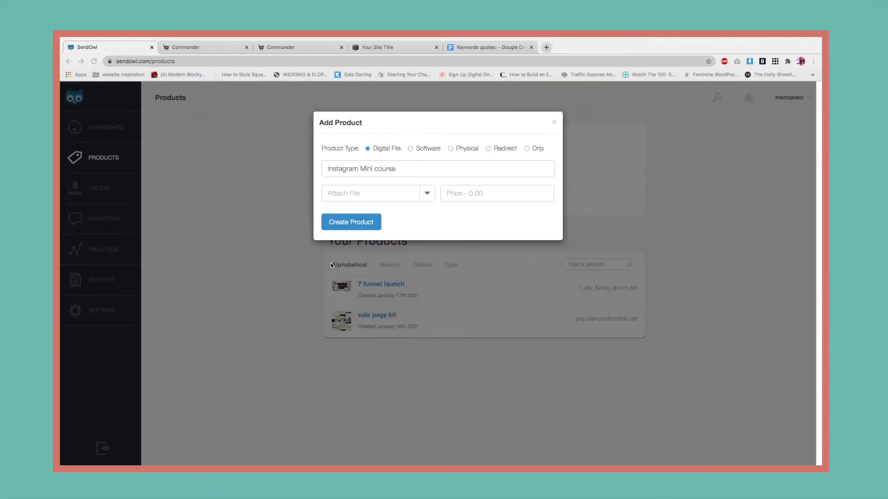
left_click(461, 190)
type("27")
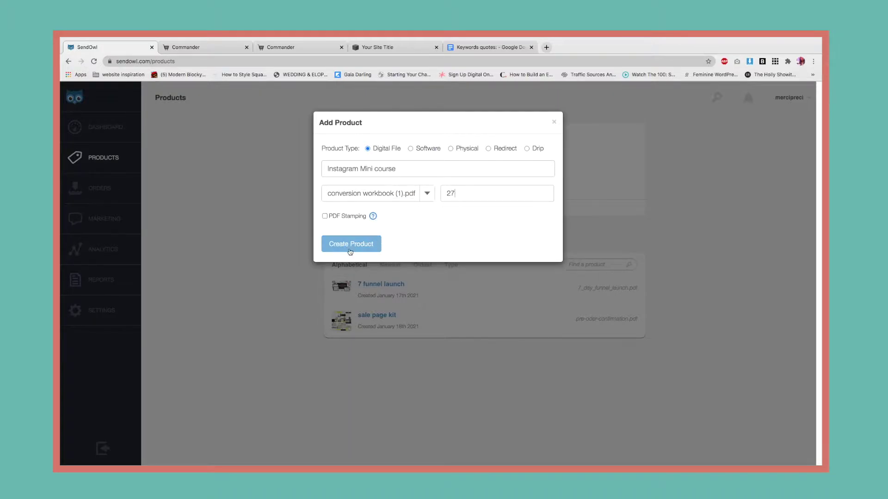
left_click(356, 249)
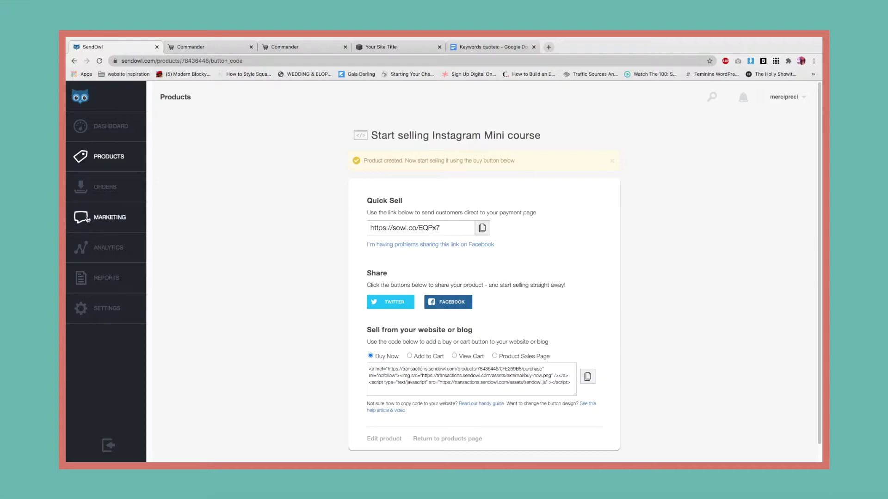
left_click(106, 157)
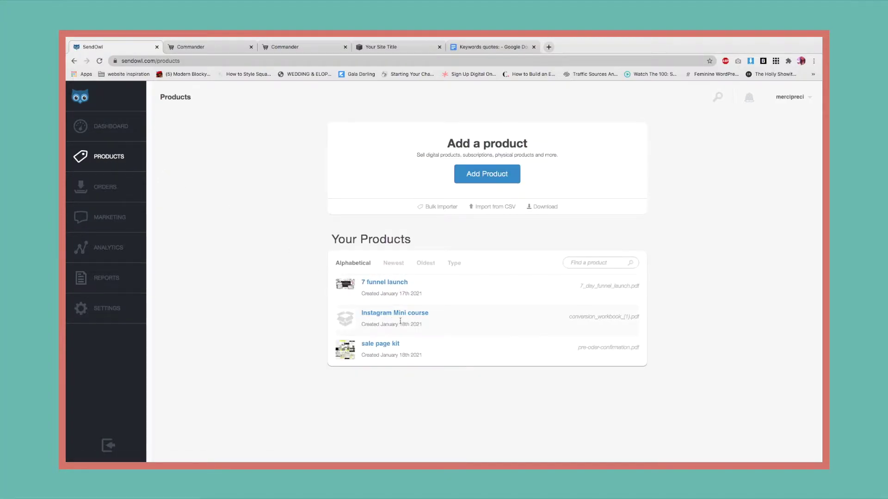
Step: Add a new regular product and name it Facebook Group
left_click(475, 178)
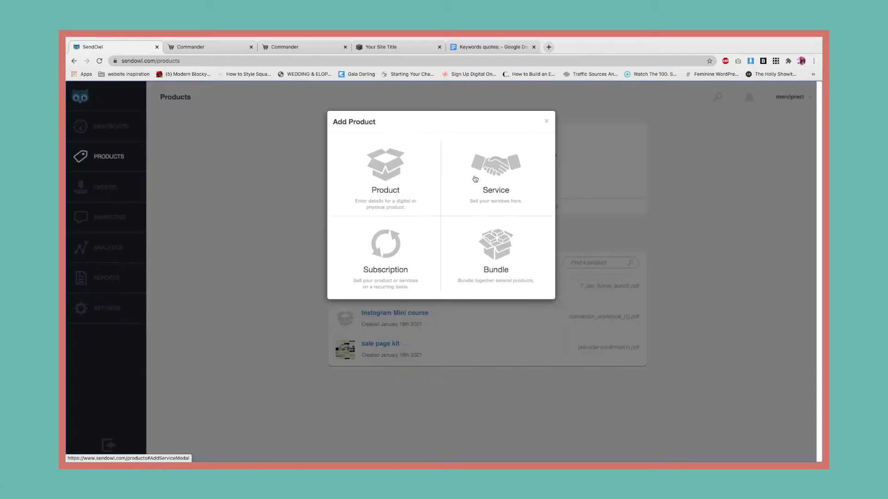
left_click(402, 161)
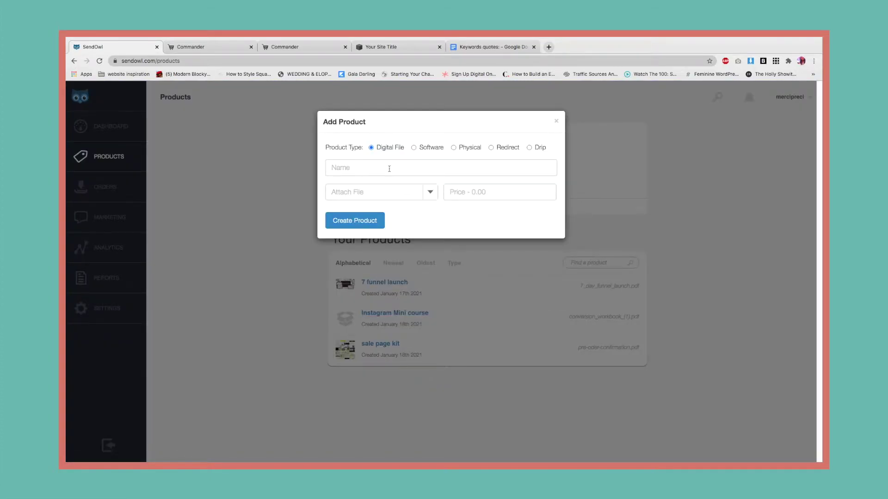
type("Upsell P")
key("BackSpace")
key("BackSpace")
key("BackSpace")
key("BackSpace")
key("BackSpace")
key("BackSpace")
key("BackSpace")
key("BackSpace")
key("BackSpace")
key("BackSpace")
key("BackSpace")
type("FA")
key("BackSpace")
key("BackSpace")
type("ook Group")
Step: Attach conversion workbook (1).pdf, set the price to 14, and create the product
left_click(390, 193)
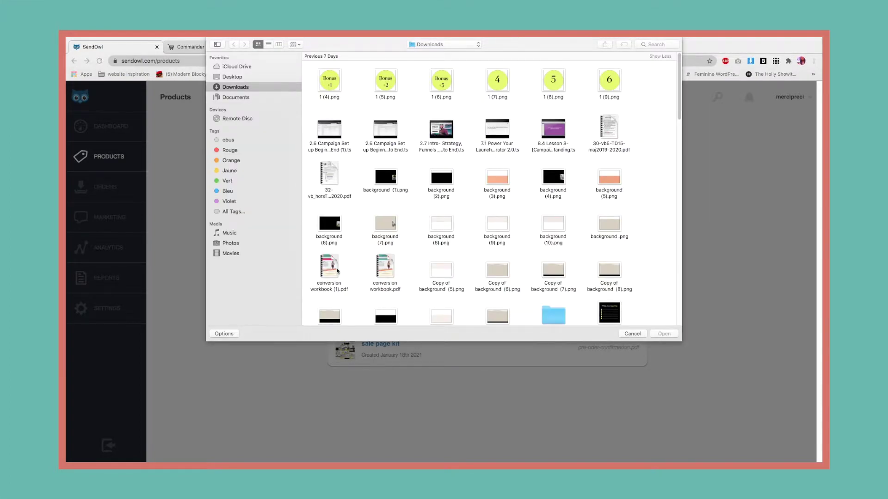
double_click(327, 266)
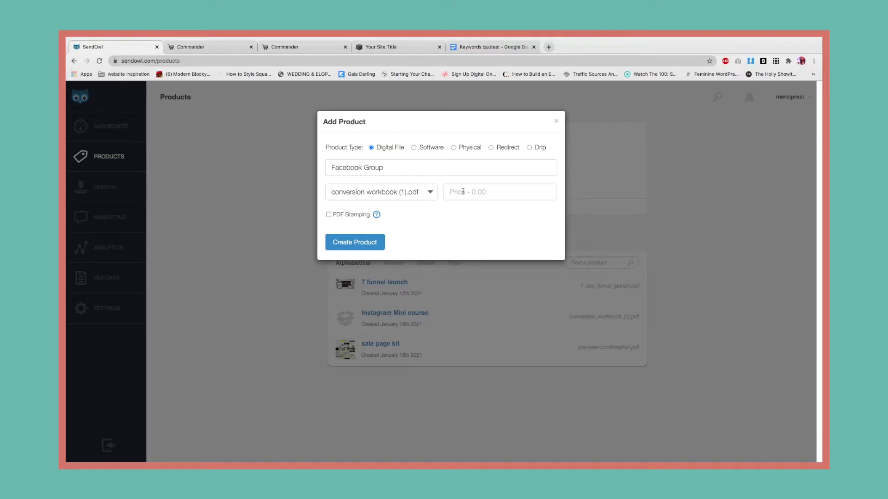
left_click(463, 192)
type("14")
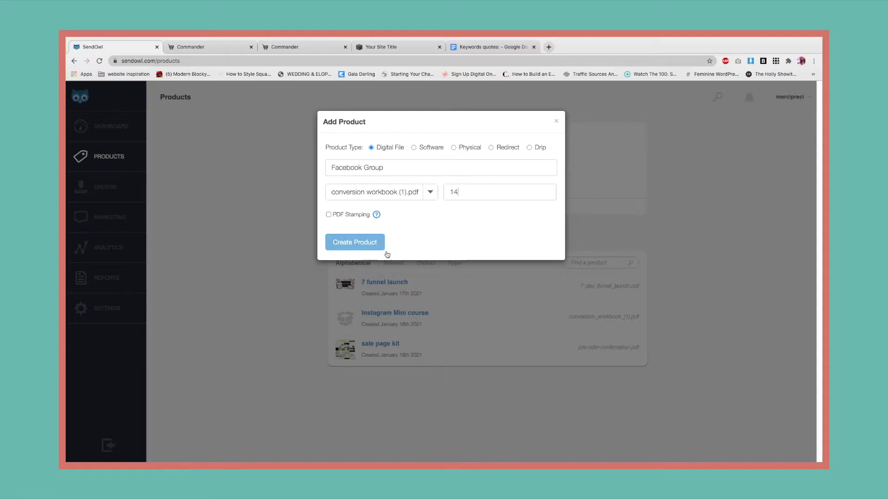
left_click(371, 246)
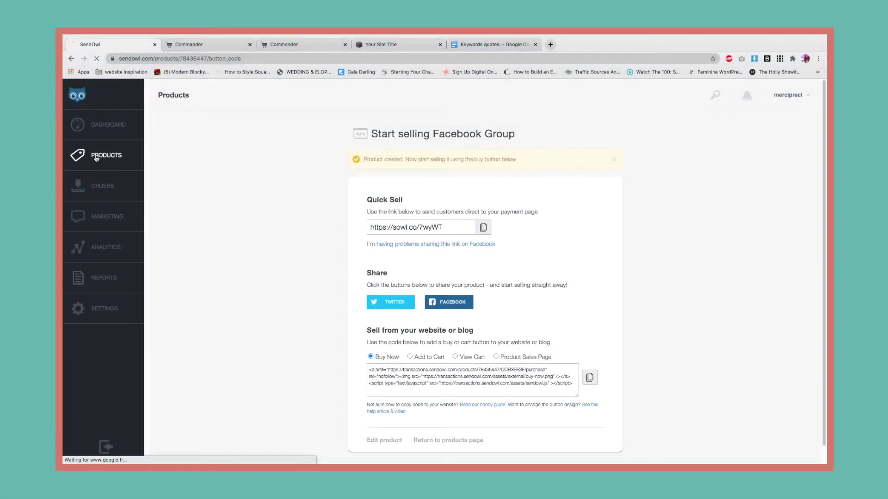
left_click(95, 157)
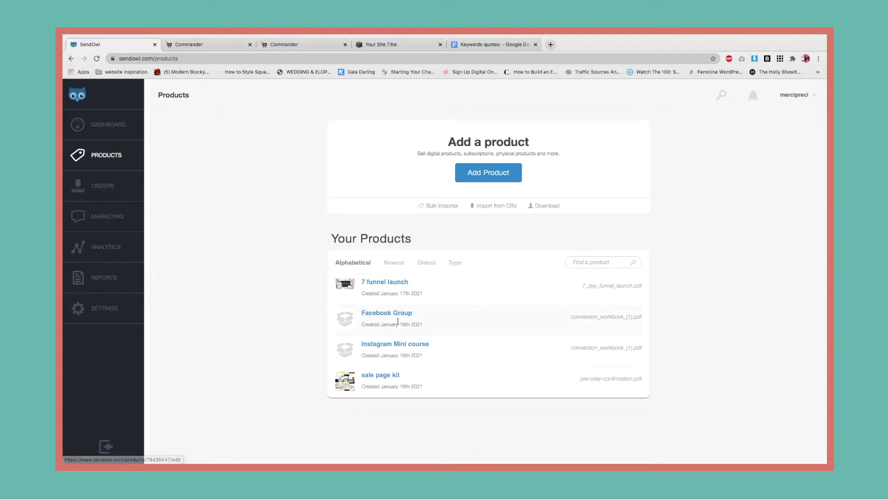
Step: Open Instagram Mini course's sales page details and paste 'My Latest Pinterest Ads Strategy' as a summary point
left_click(413, 344)
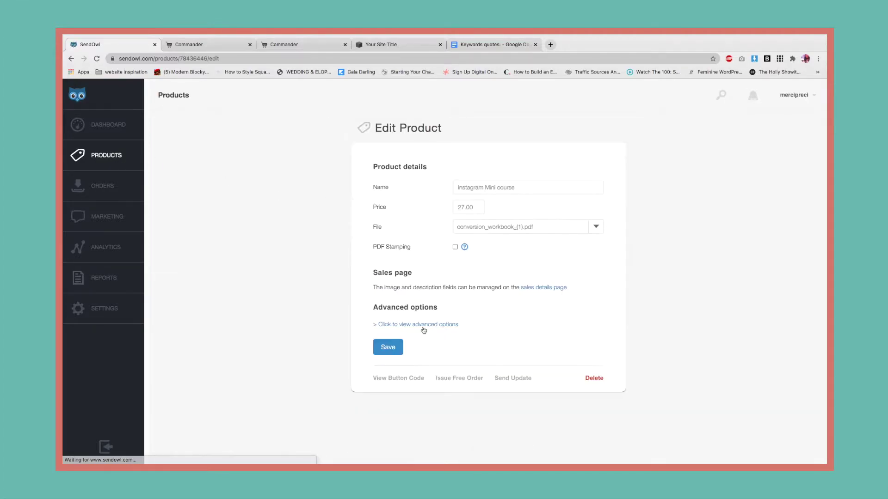
left_click(534, 287)
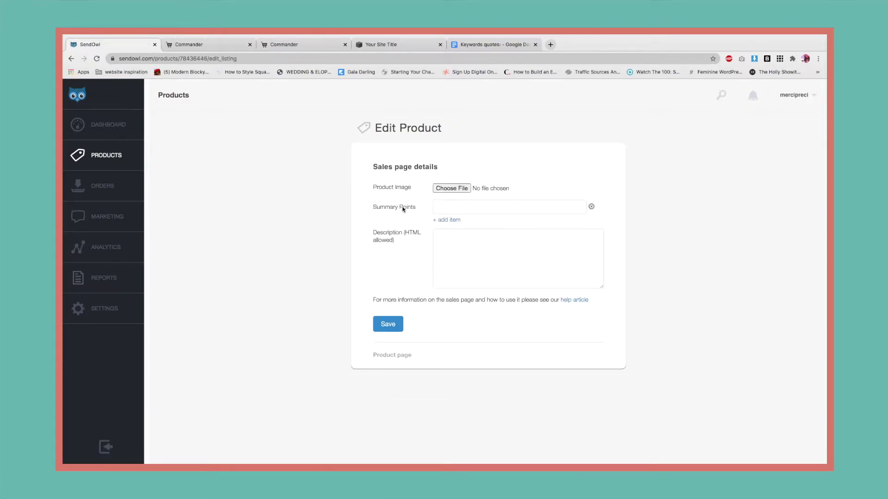
left_click(447, 207)
type("My Latest Pinterest Ads Strategy ( $497 value)")
Step: Copy 'Sale Funnel Trello Checklist' from the checkout and add it as a second summary point
left_click(295, 45)
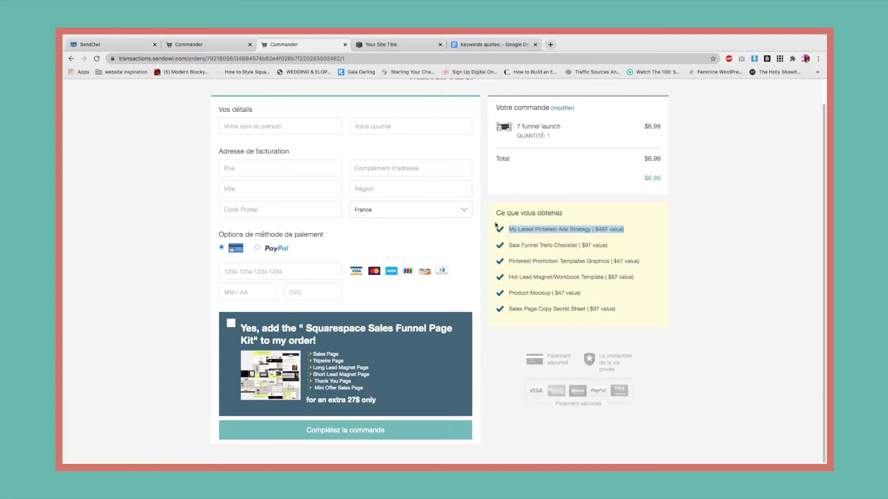
triple_click(538, 245)
key("ctrl+c")
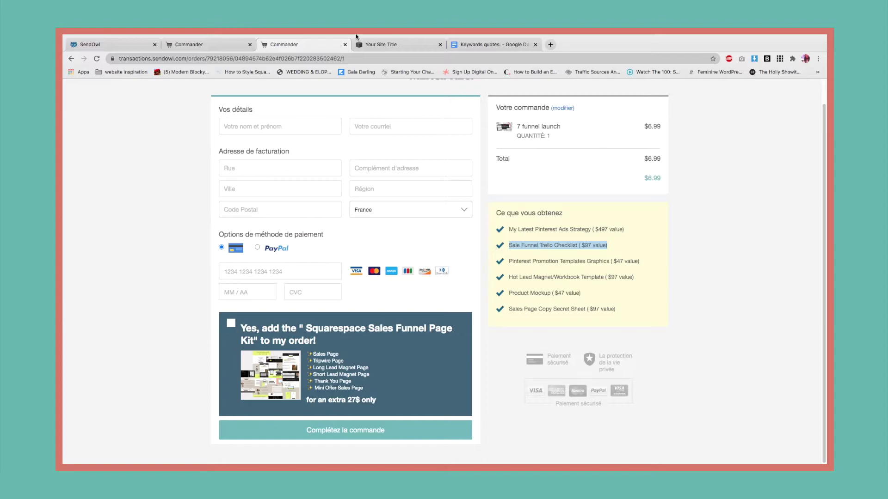
left_click(188, 44)
left_click(100, 44)
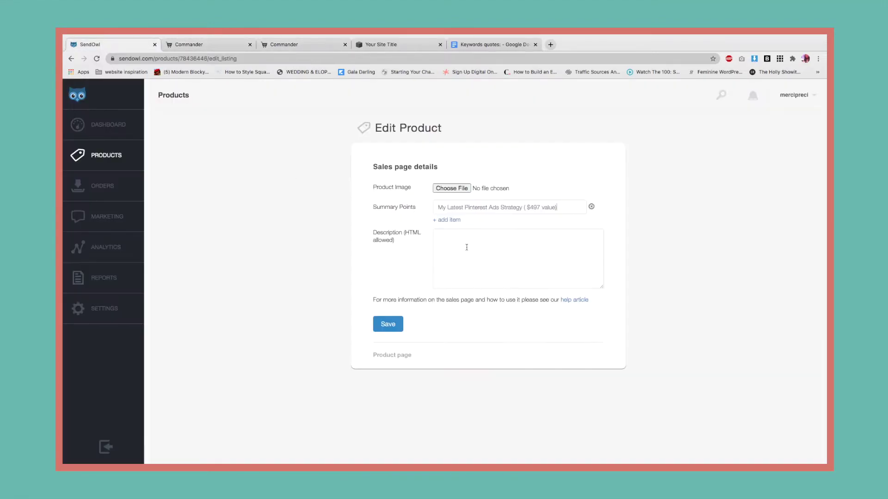
left_click(449, 220)
left_click(458, 223)
key("ctrl+v")
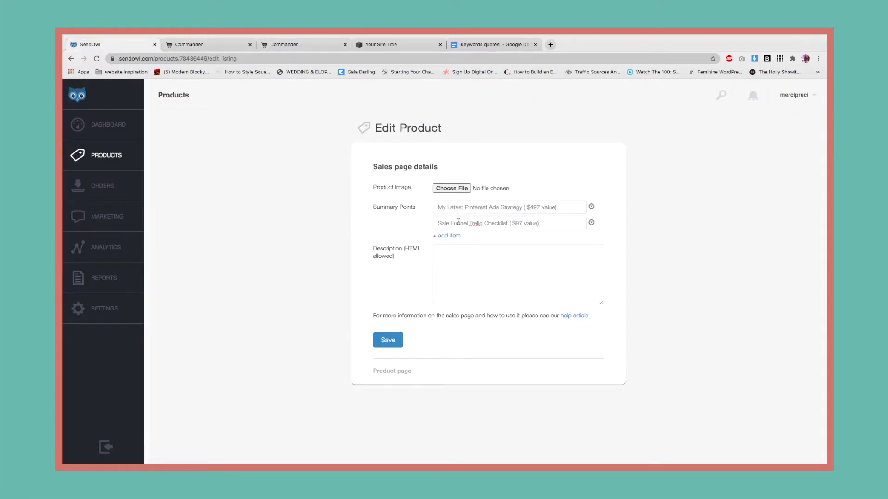
left_click_drag(546, 223, 513, 223)
left_click(529, 264)
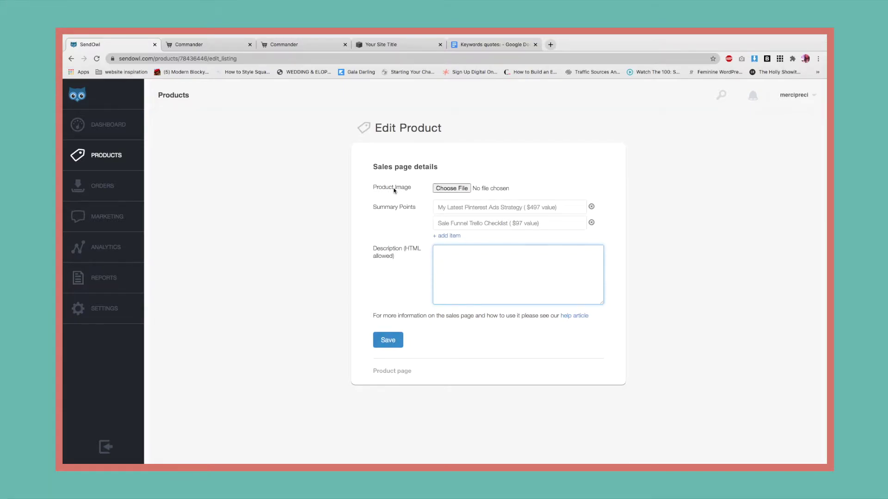
Step: Set the 08.55.08 Desktop screenshot as the product image and save the sales page details
left_click(442, 189)
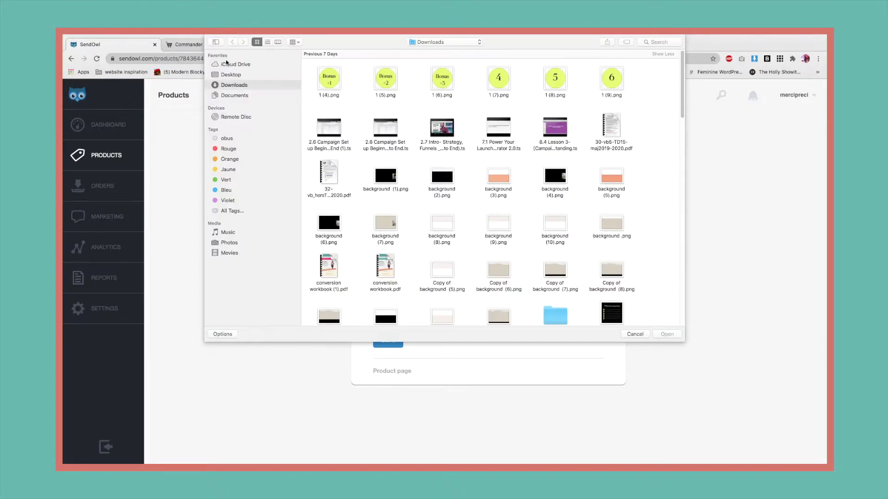
left_click(240, 78)
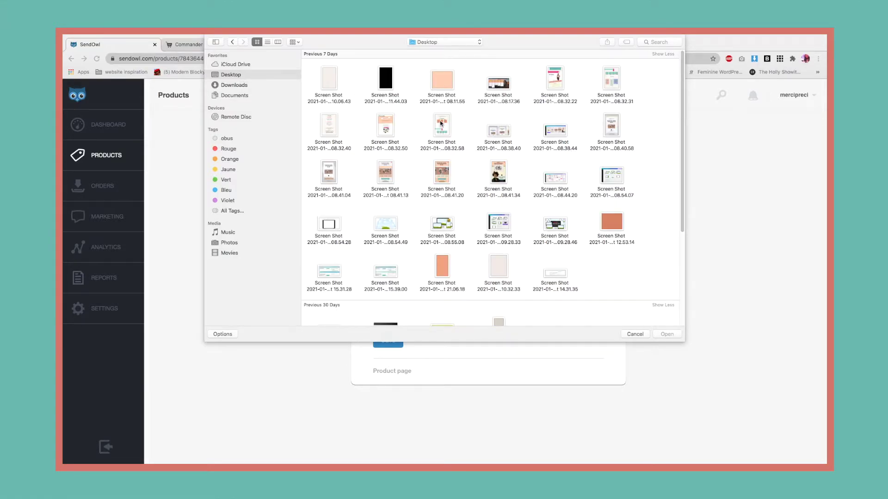
left_click(445, 228)
double_click(443, 225)
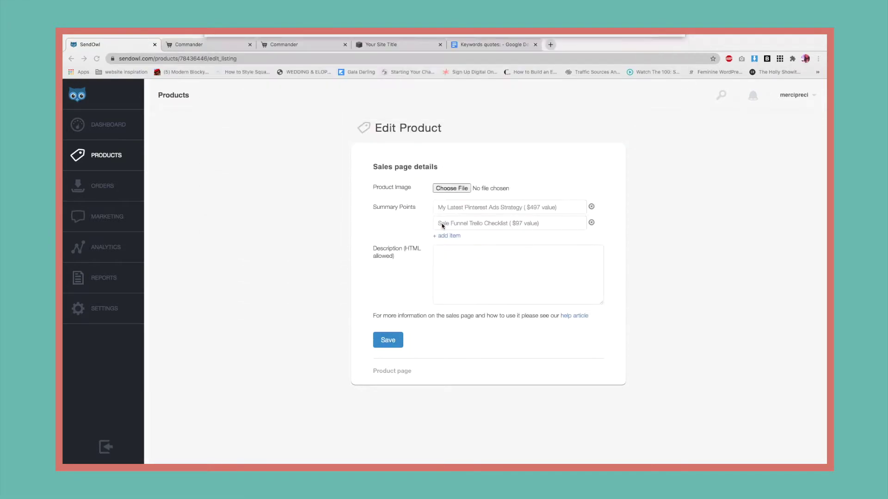
left_click(391, 339)
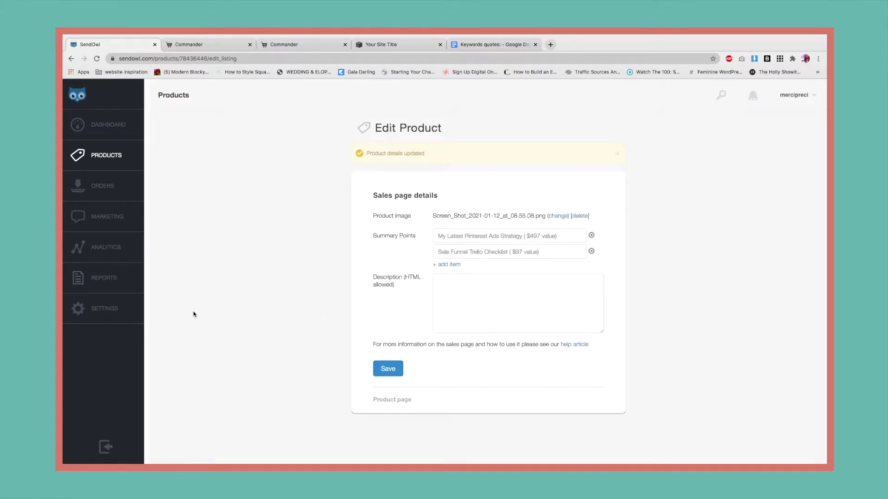
left_click(90, 311)
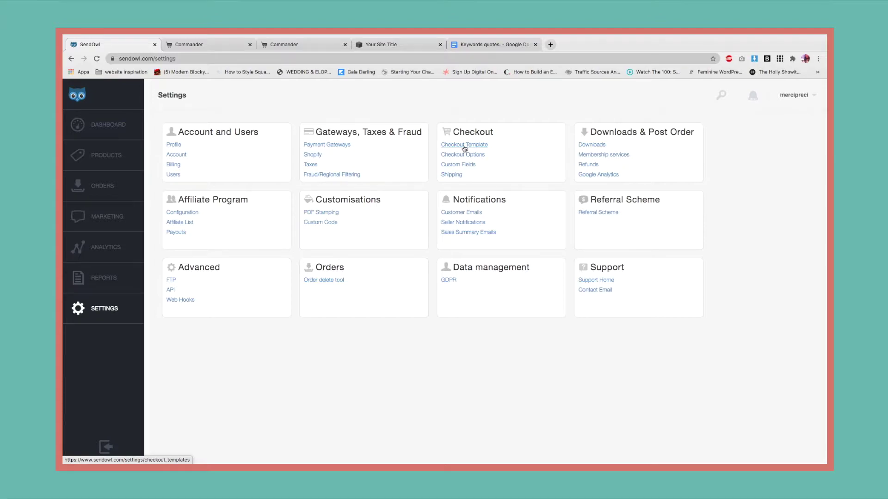
Step: Review the checkout template settings alongside the payment details and French checkout pages
left_click(464, 145)
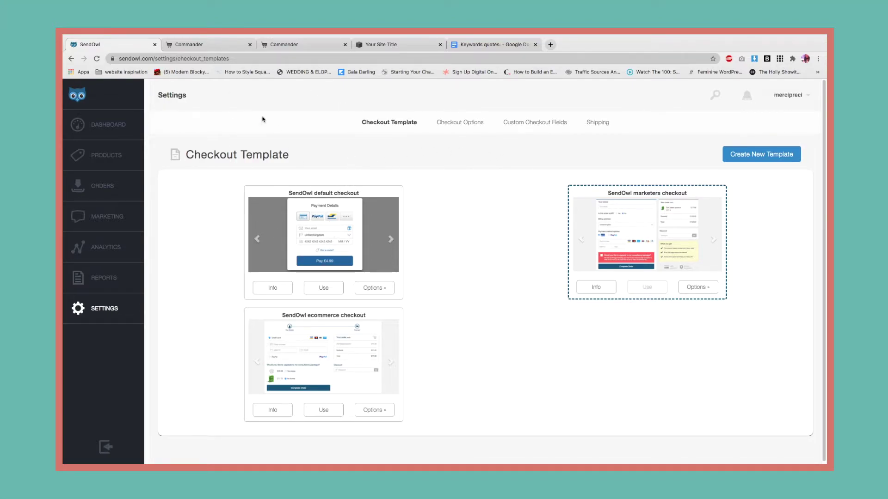
left_click(208, 44)
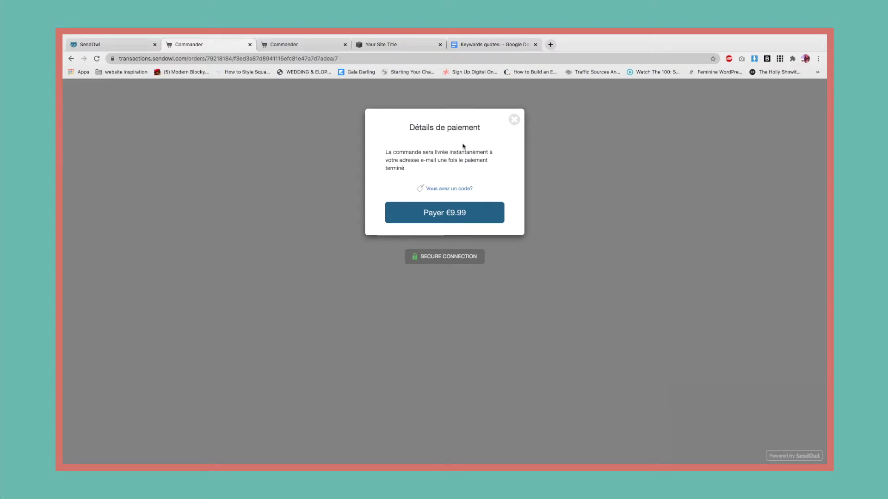
left_click(103, 45)
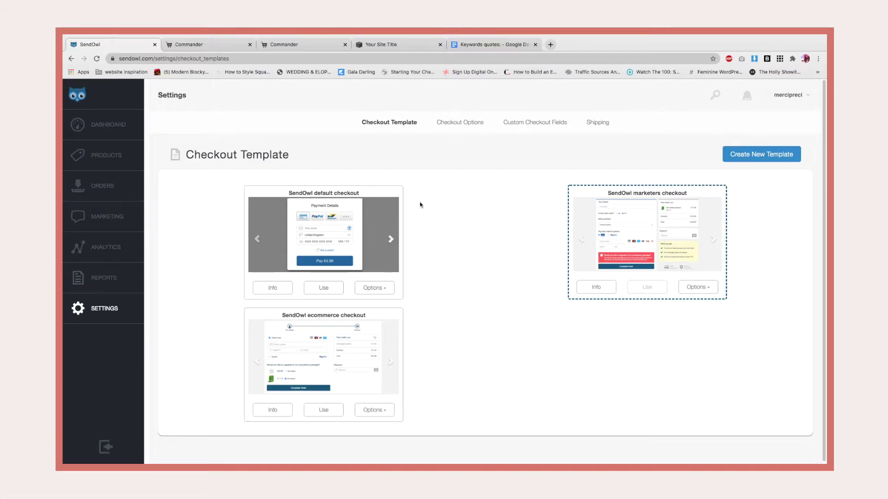
mouse_move(777, 35)
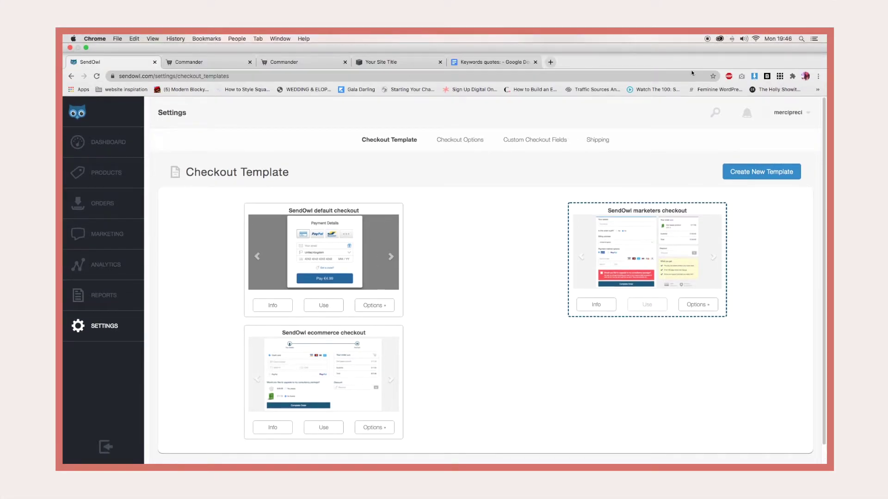
left_click(294, 62)
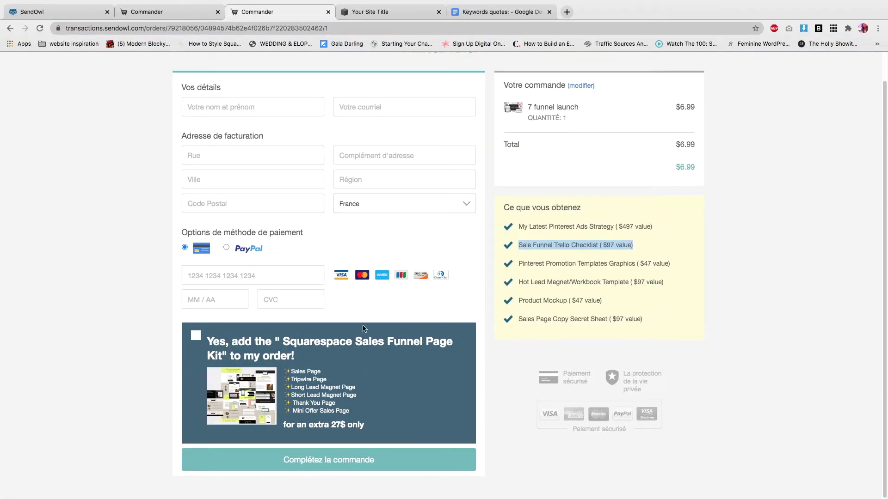
scroll(354, 370, "up", 1)
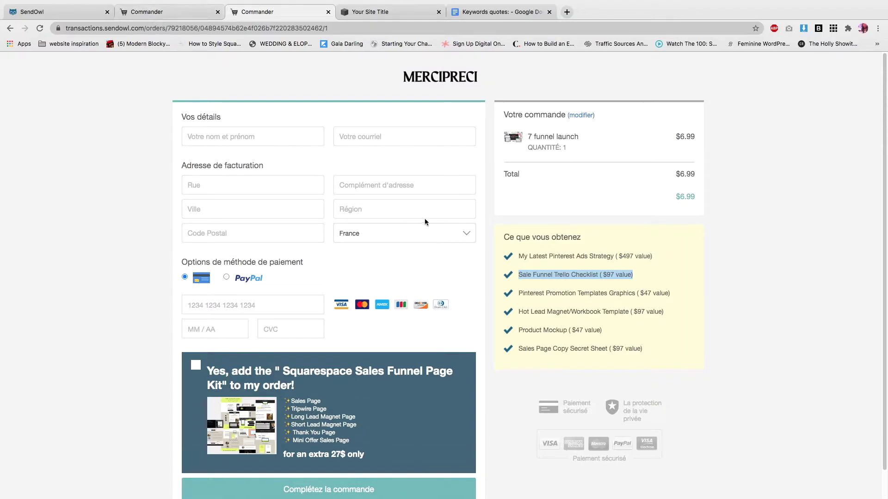
left_click(162, 11)
left_click(70, 11)
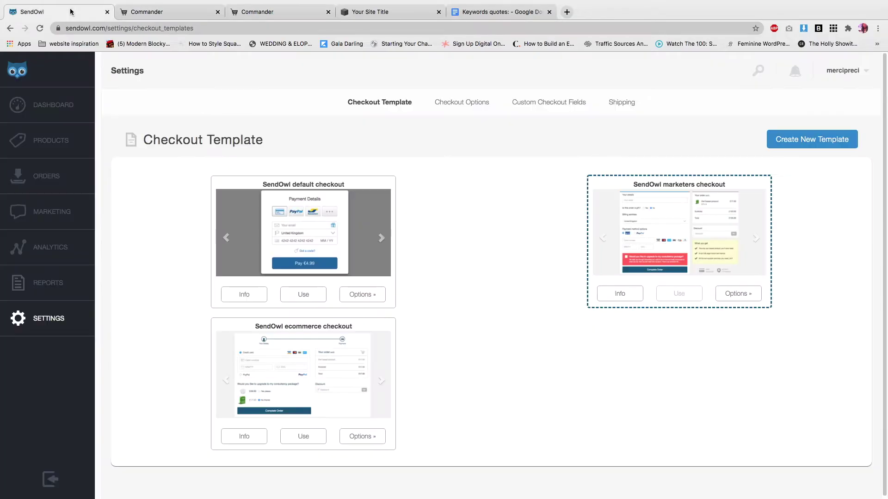
Step: Go to Marketing > Upsells and start a new upsell
left_click(51, 215)
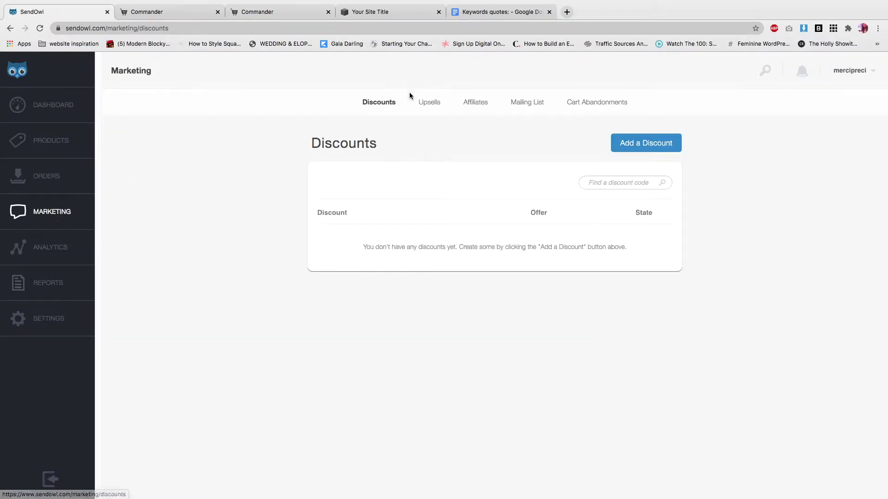
left_click(434, 107)
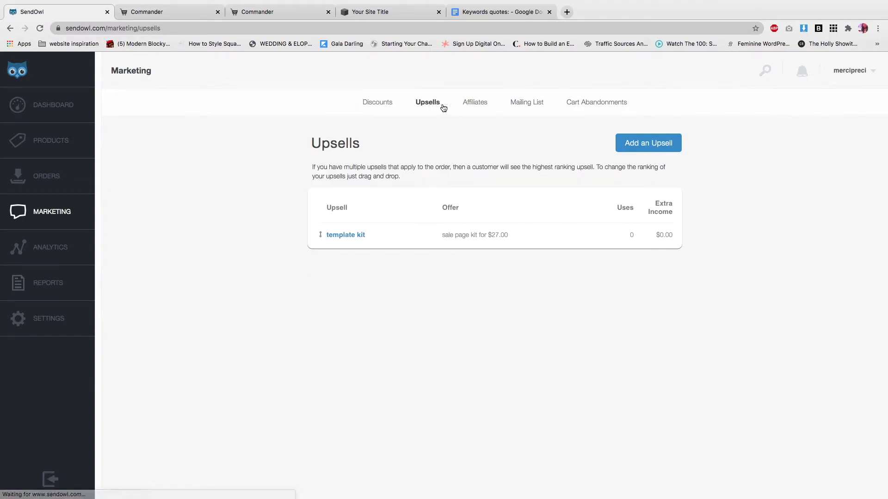
left_click(644, 144)
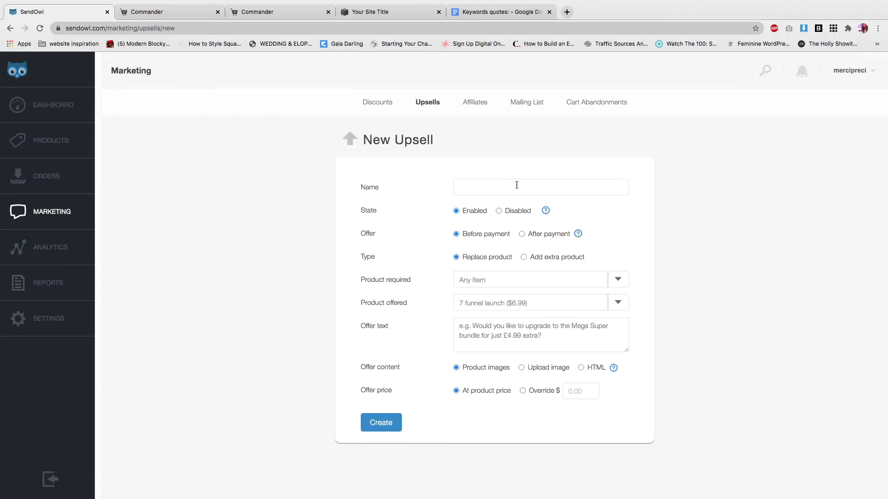
Step: Name the upsell 'youtube tutorial upsell' and set its type to Add extra product
type("youtube tut")
type("ot")
key("Tab")
left_click(513, 183)
type("al upsell")
left_click(524, 257)
Step: Require Instagram Mini course and offer Facebook Group ($14.00), then view the live checkout
left_click(498, 280)
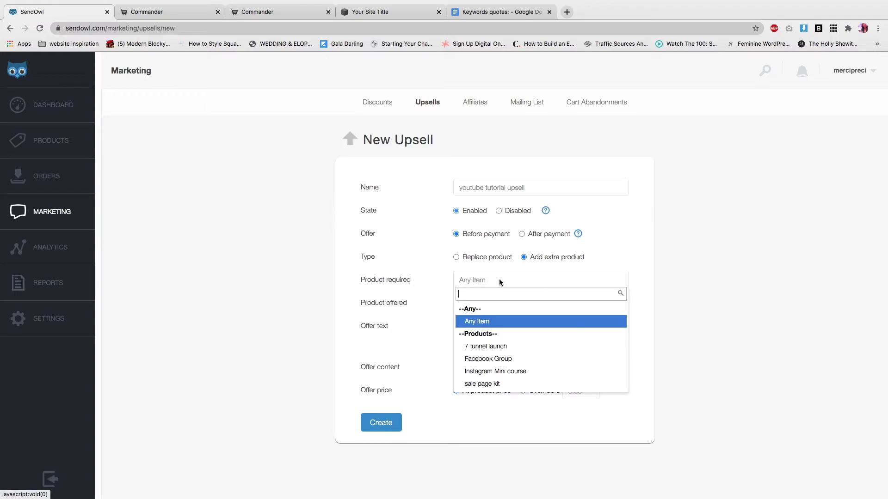
left_click(522, 372)
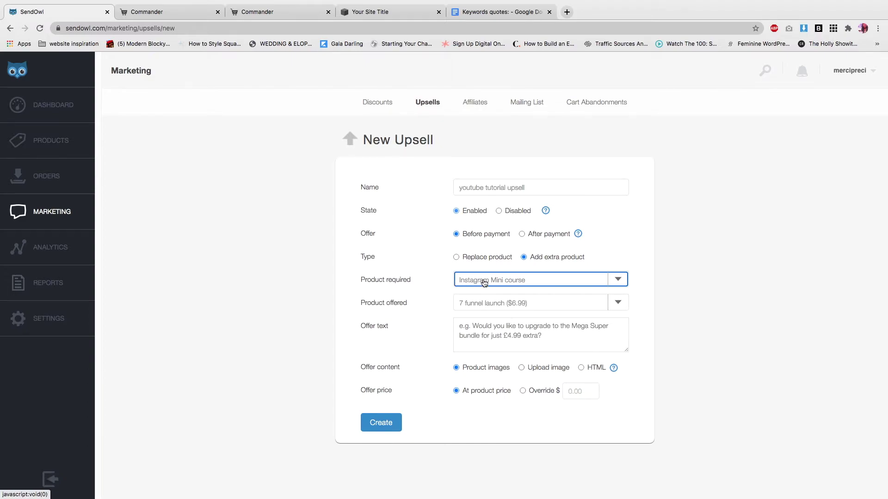
left_click(502, 306)
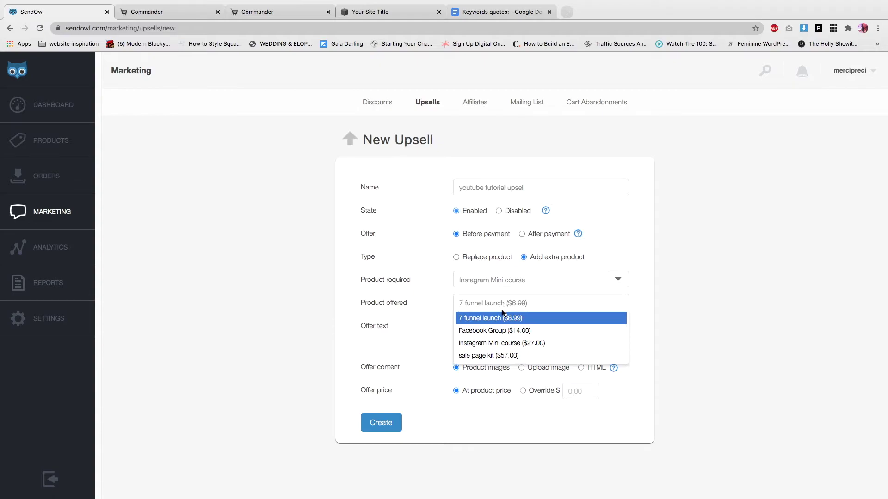
left_click(502, 336)
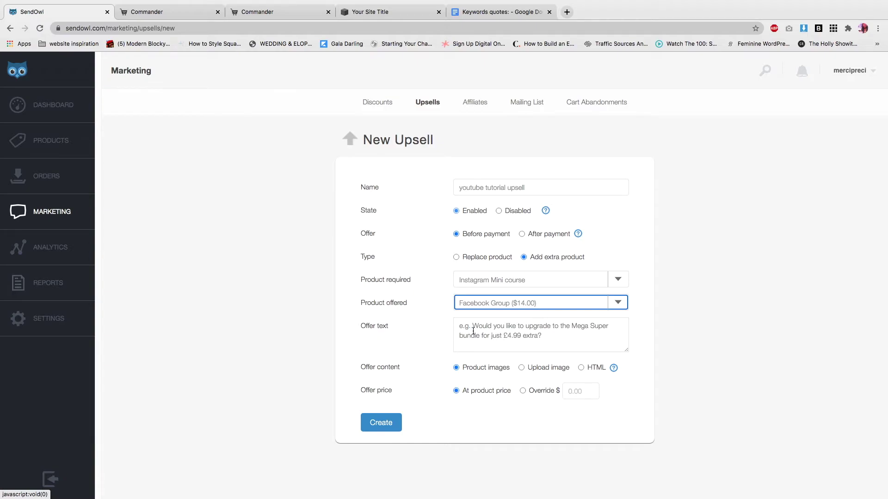
left_click(502, 340)
left_click(235, 12)
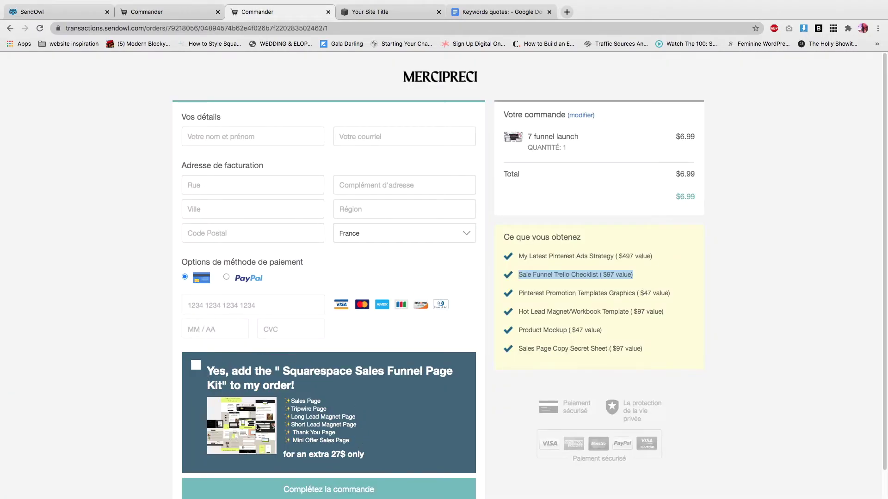
scroll(315, 352, "down", 1)
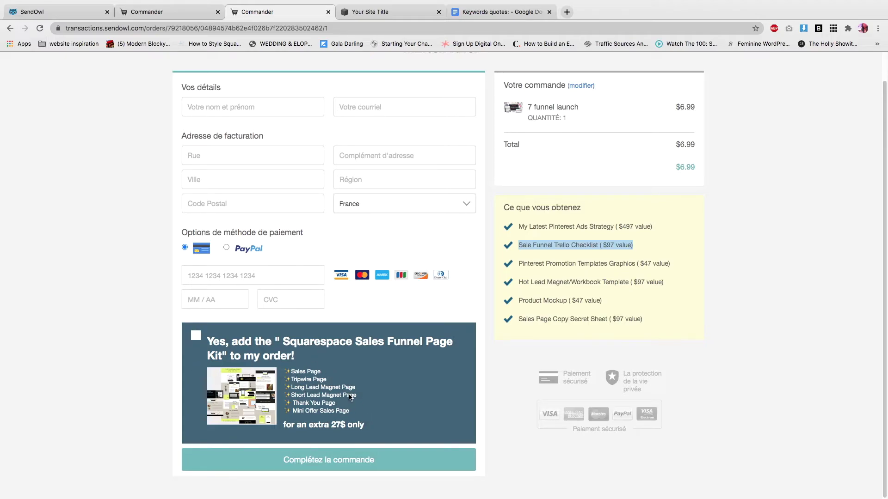
Step: In the Keywords quotes doc, select the image URL within the upsell HTML code
left_click(492, 14)
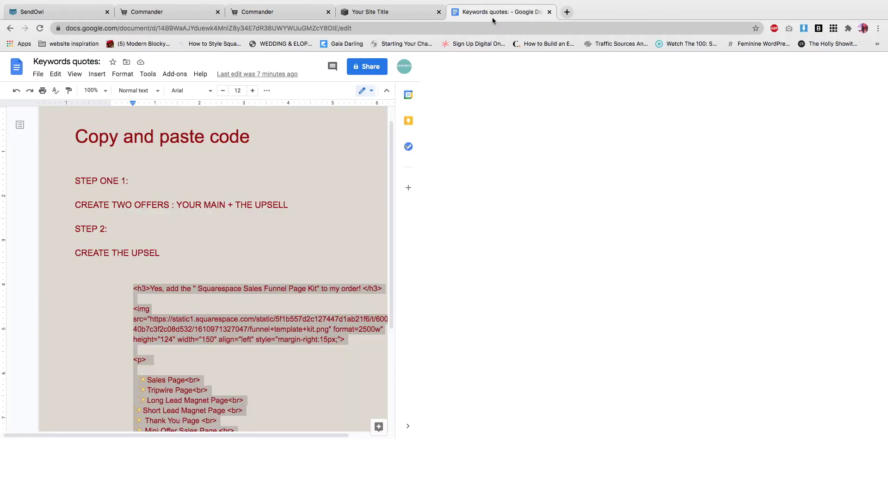
left_click(418, 341)
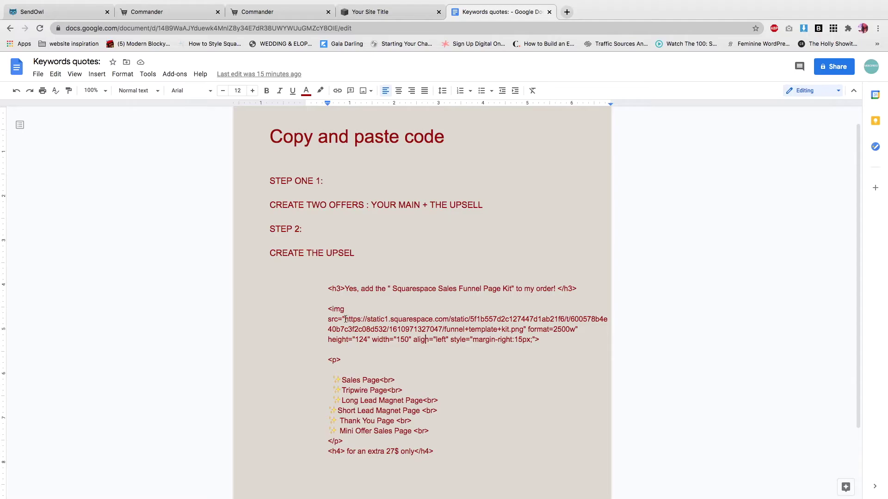
left_click_drag(346, 319, 524, 330)
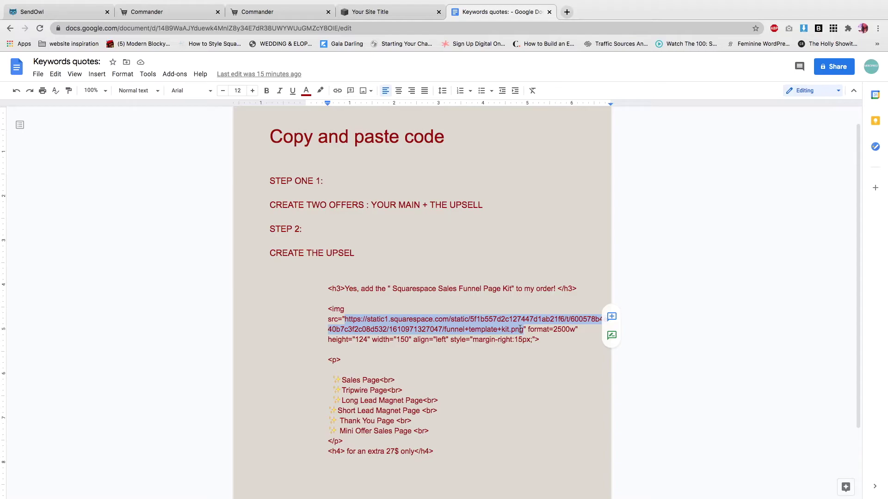
left_click_drag(520, 328, 523, 328)
right_click(469, 377)
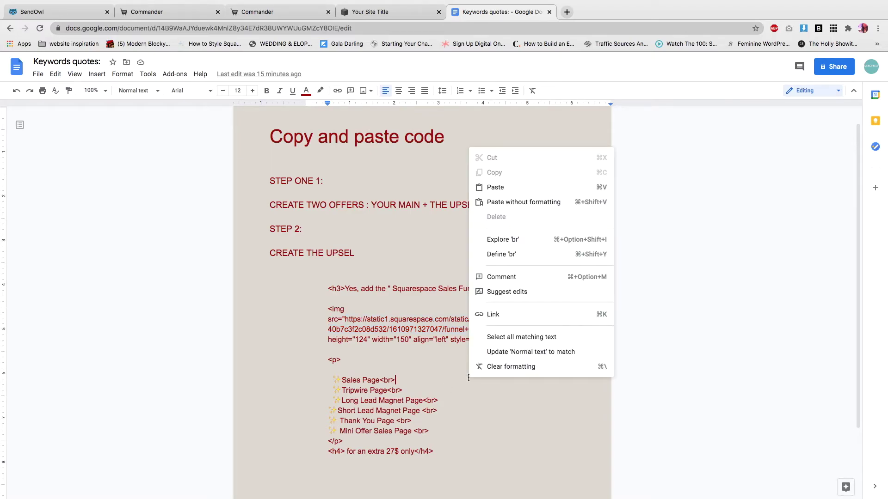
right_click(450, 432)
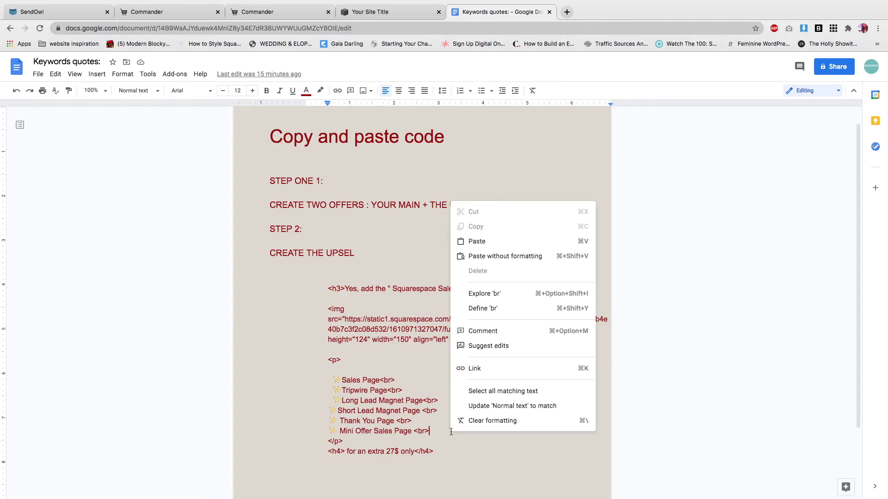
left_click(437, 459)
Step: Copy the whole HTML code block and return to the SendOwl upsell form
left_click_drag(435, 454, 328, 289)
right_click(328, 290)
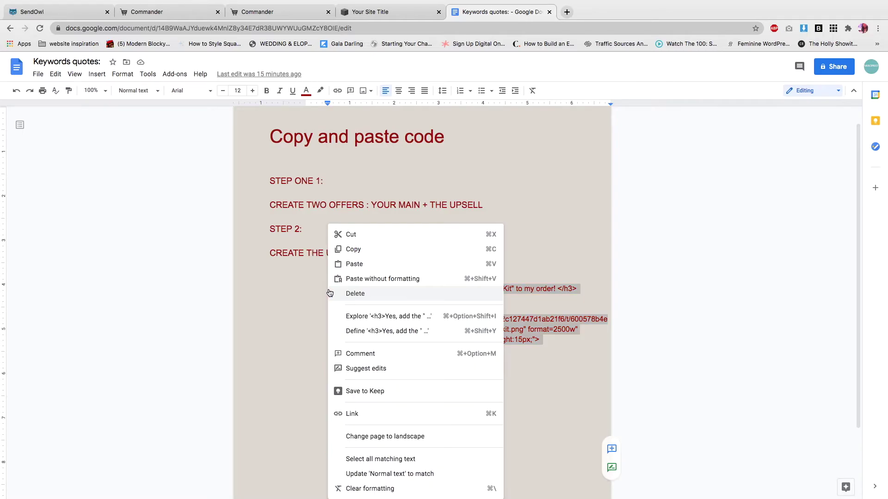
left_click(350, 250)
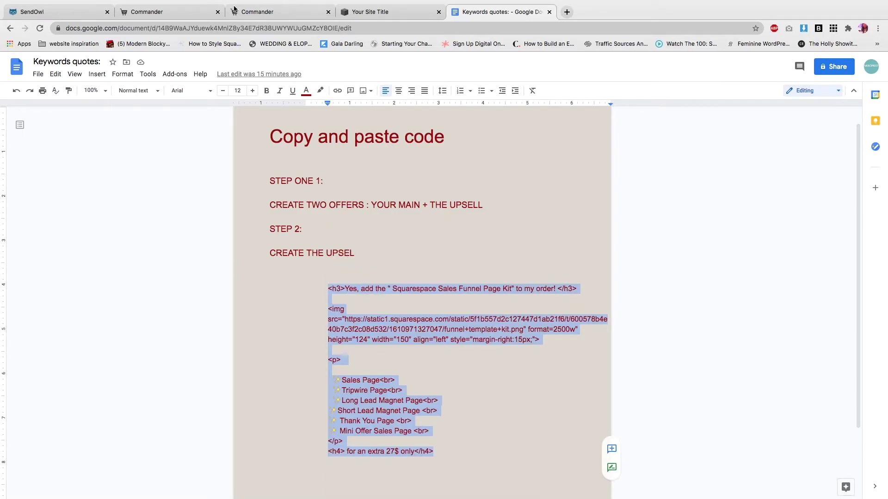
left_click(175, 13)
left_click(42, 12)
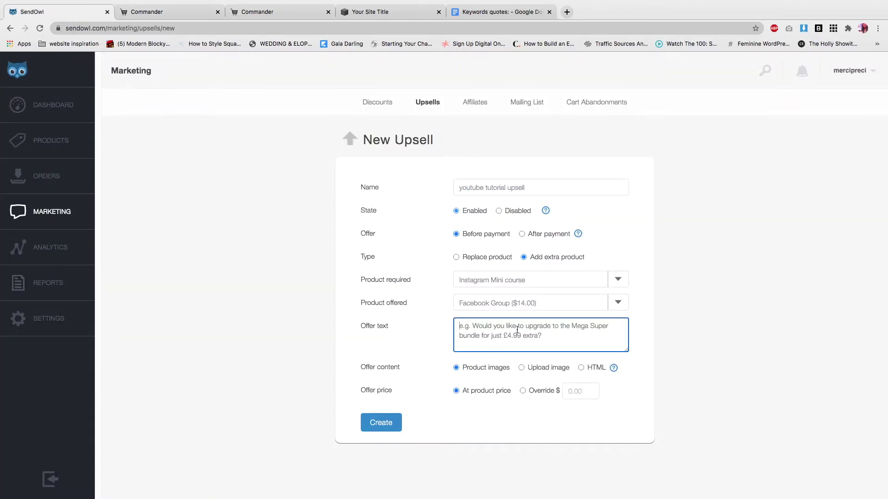
Step: Paste the HTML code into the Offer text field and review it
key("super+v")
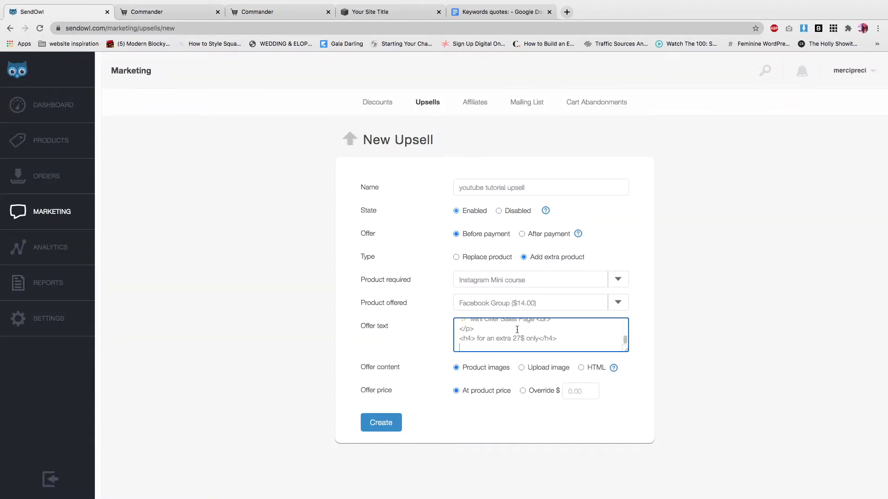
left_click(562, 427)
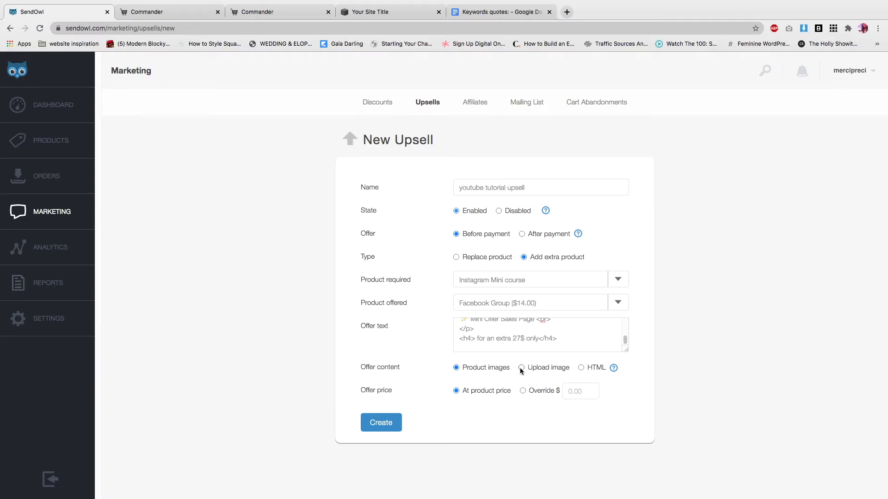
left_click(532, 326)
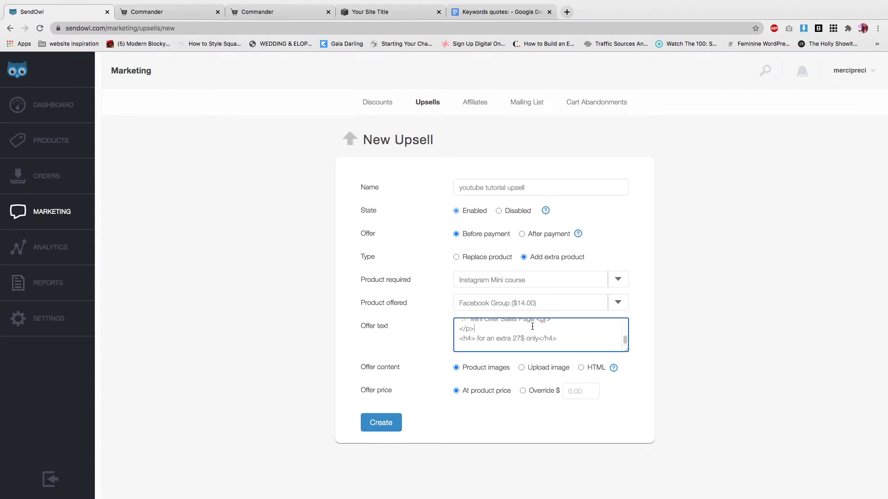
scroll(532, 327, "up", 5)
scroll(532, 326, "down", 5)
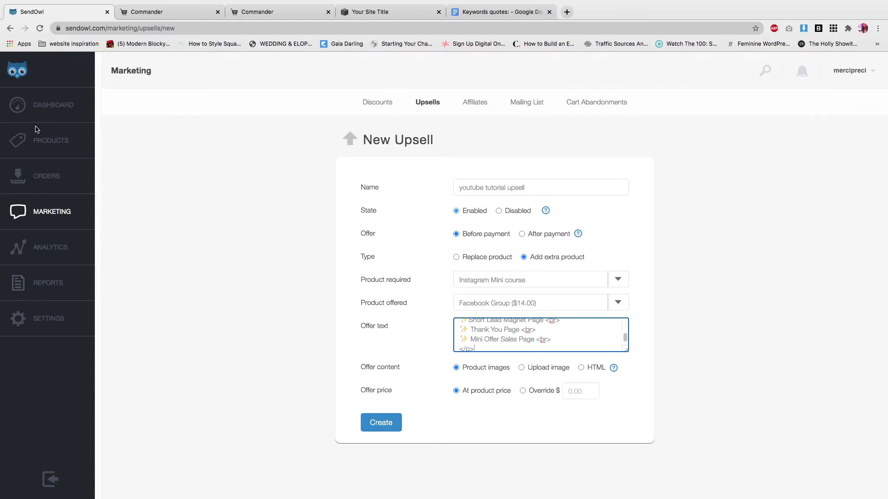
Step: Override the offer price to $9 and create the upsell
left_click(524, 390)
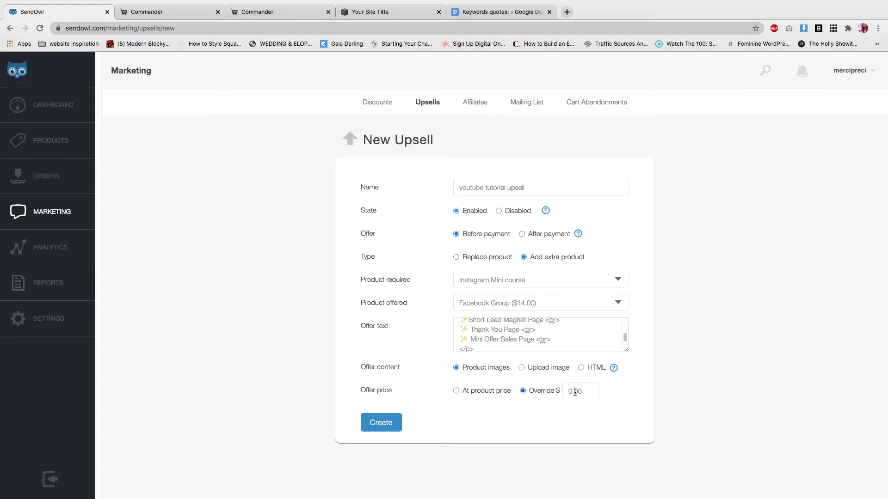
double_click(586, 392)
key("BackSpace")
type("9")
left_click(392, 423)
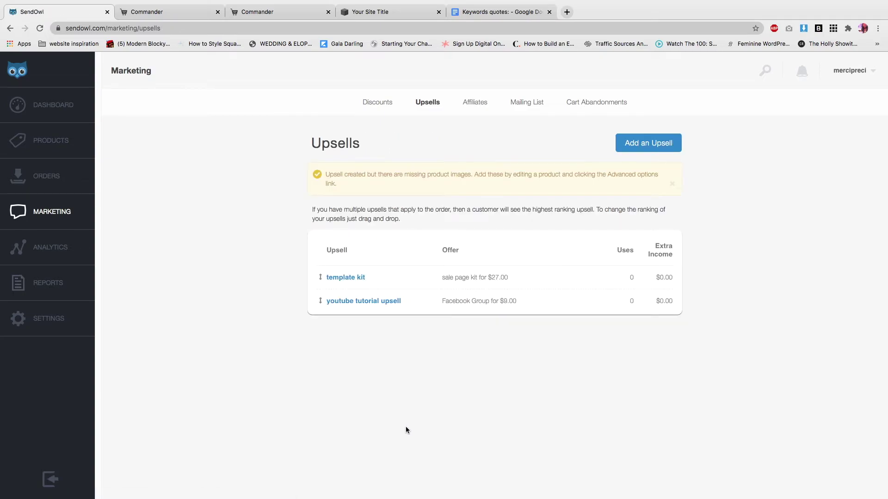
Step: Open the Instagram Mini course product and open its button code link in a new tab
left_click(54, 145)
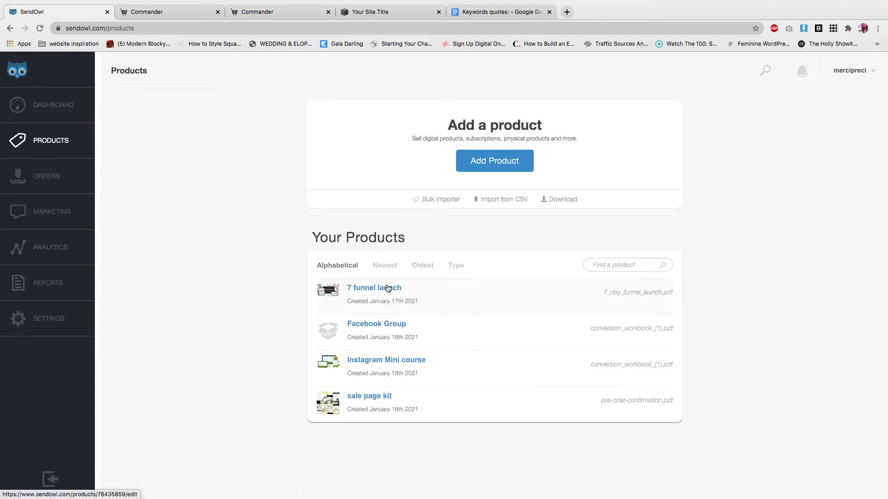
left_click(397, 363)
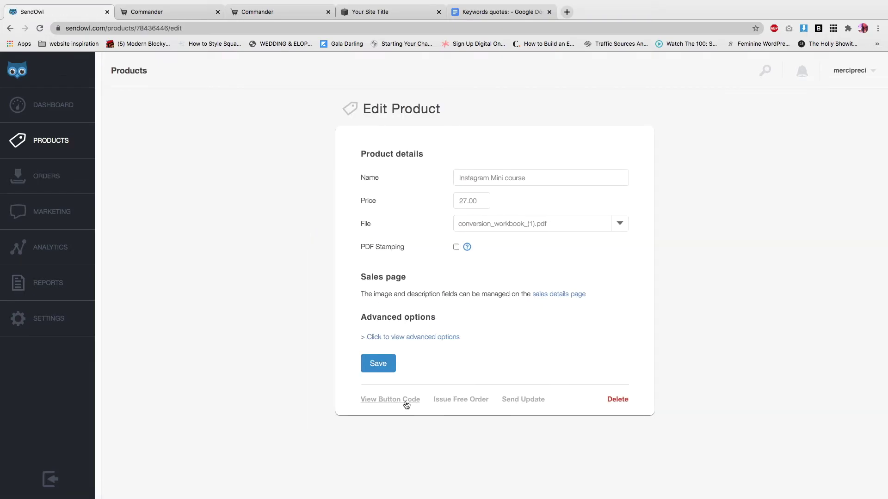
right_click(406, 401)
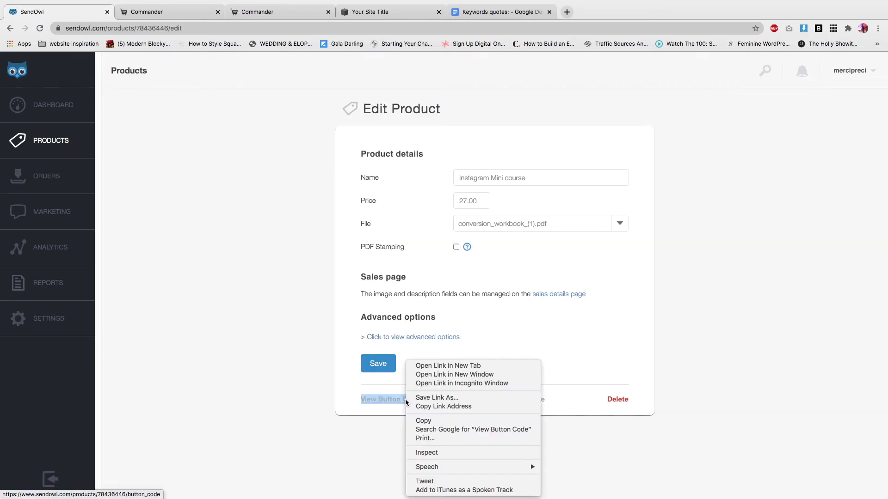
left_click(429, 369)
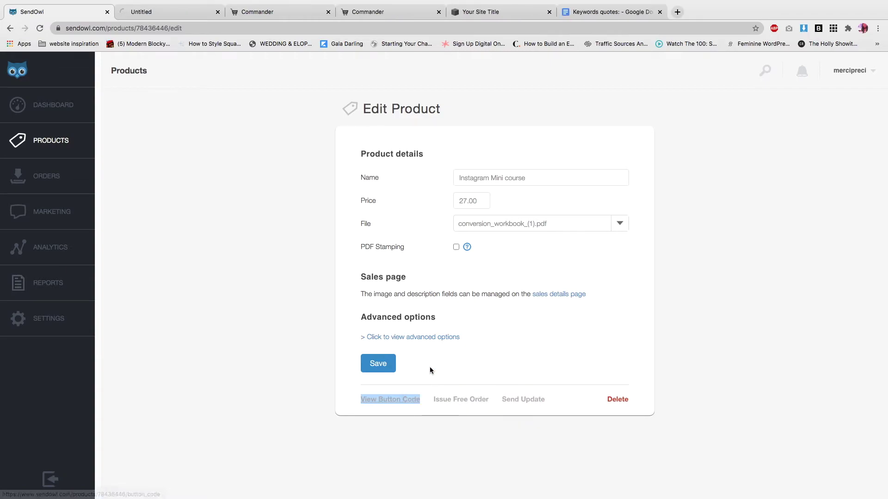
Step: Preview the $27.00 checkout in the new tab, then go to account settings
left_click(169, 10)
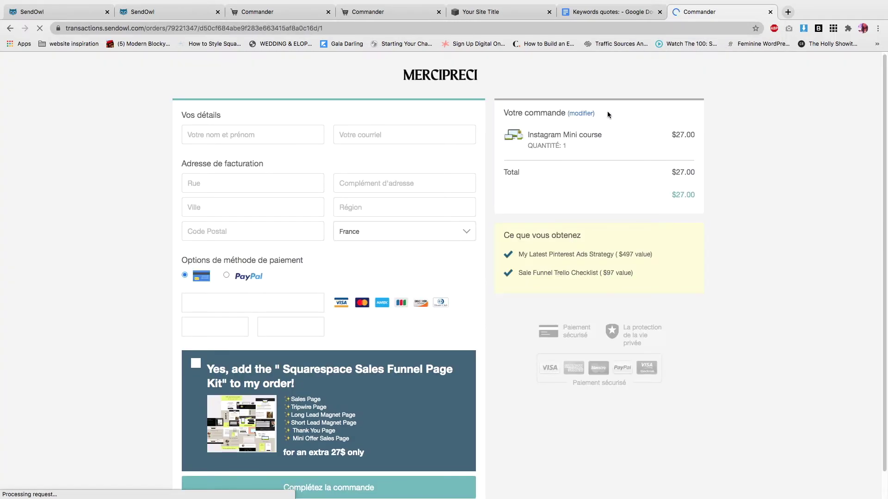
scroll(592, 129, "down", 1)
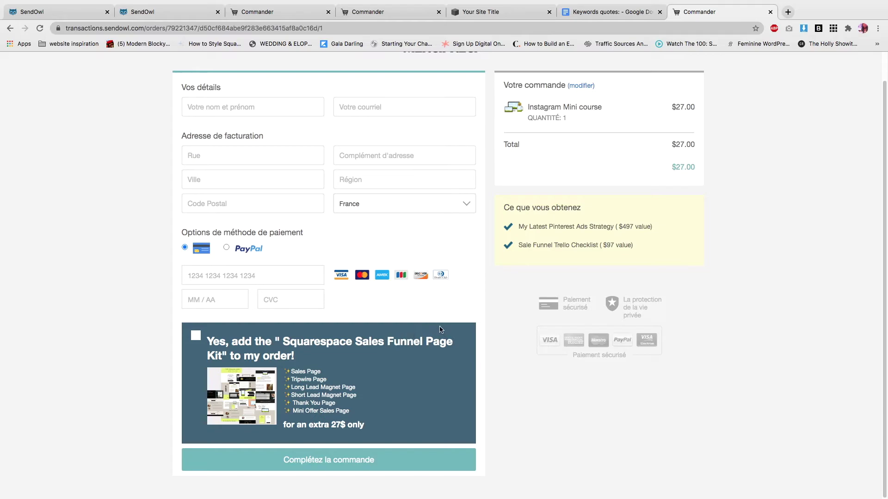
left_click(51, 12)
left_click(33, 322)
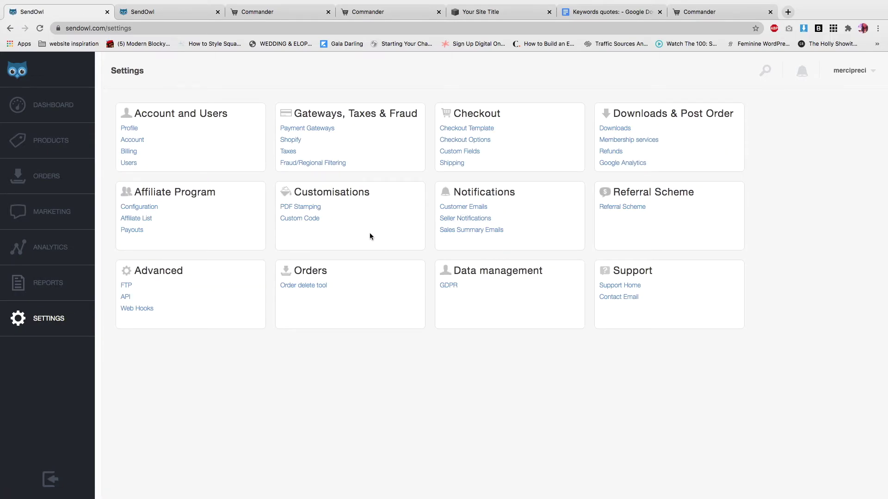
Step: Copy the first .pre-payment-upsell-yes rule from the Custom Code settings
left_click(284, 223)
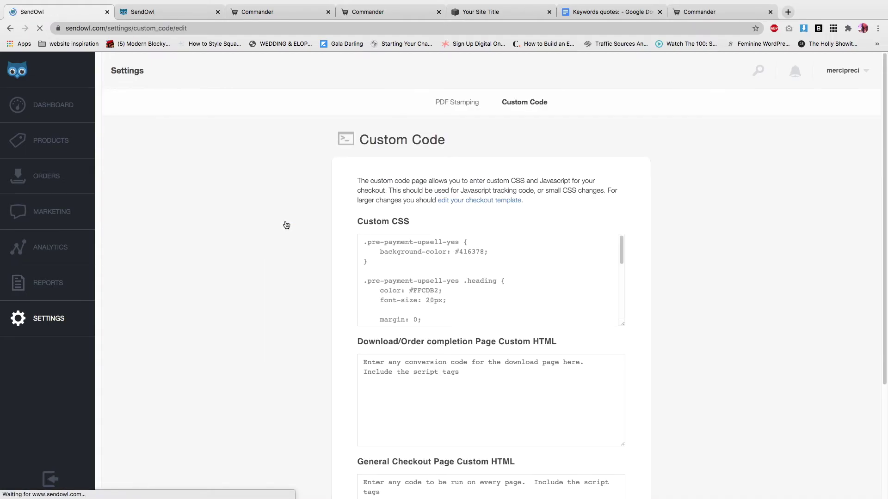
scroll(406, 257, "down", 1)
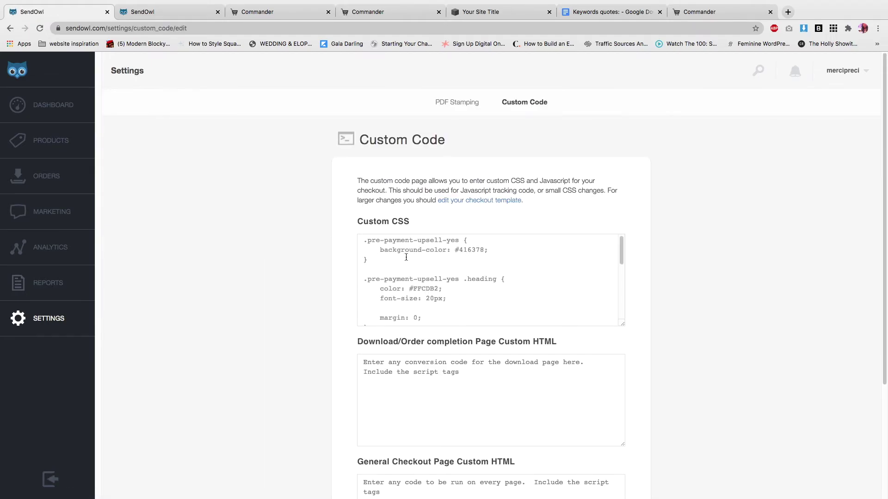
scroll(406, 257, "up", 1)
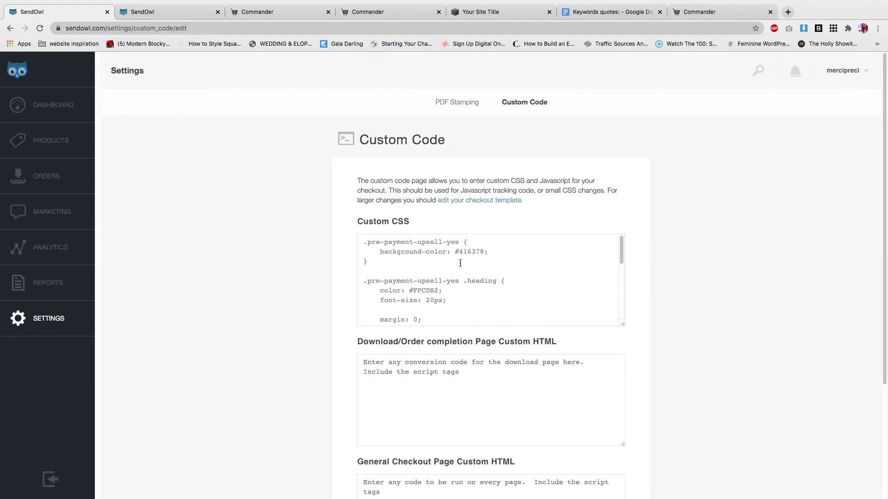
left_click_drag(390, 260, 365, 244)
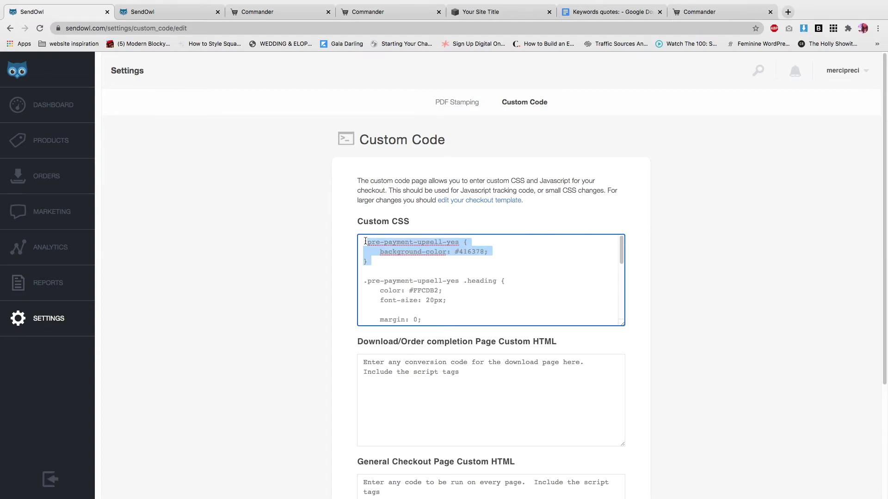
right_click(366, 240)
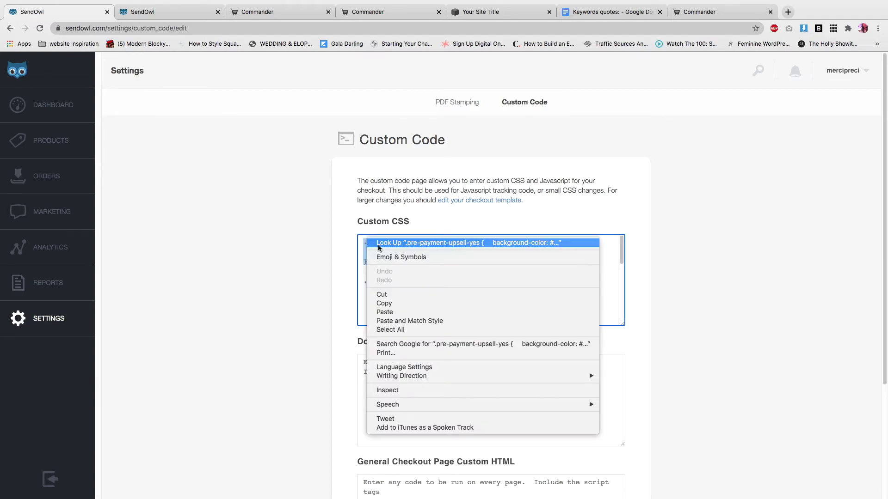
left_click(399, 304)
Step: Paste the CSS rule below the code block in the Keywords quotes document
left_click(586, 10)
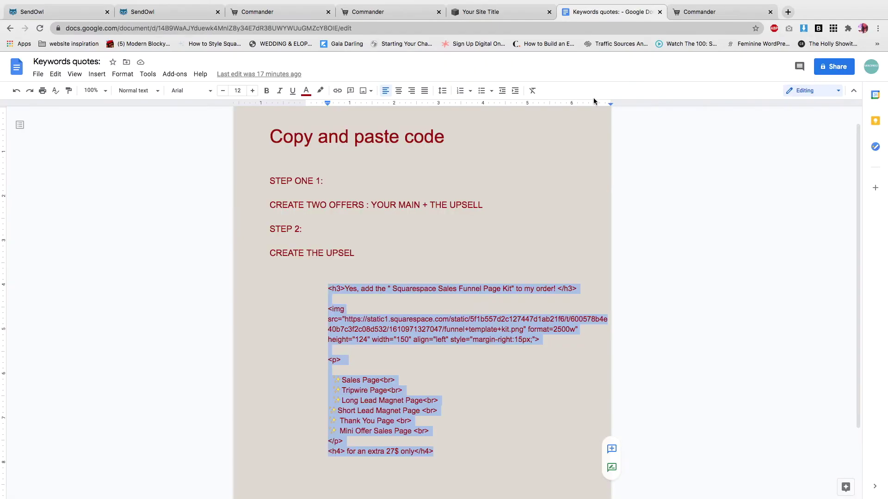
left_click(459, 392)
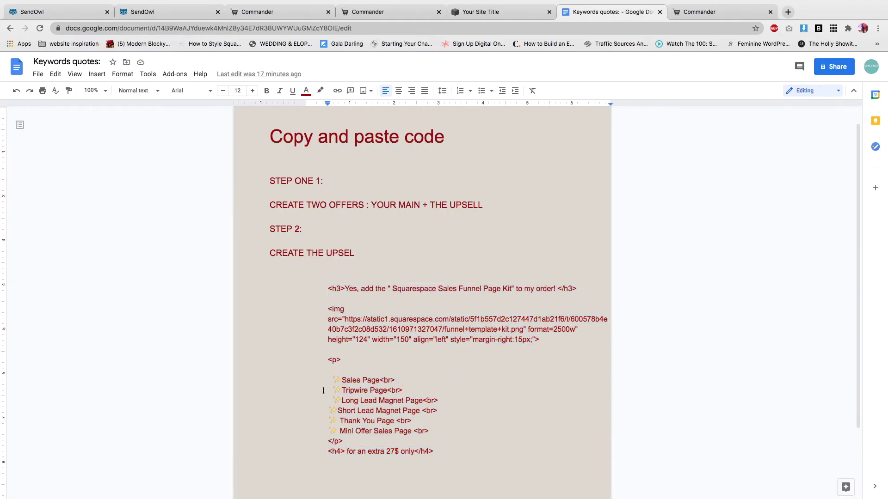
left_click(455, 474)
key("Down")
key("Down")
key("Down")
key("Down")
key("Down")
key("Down")
key("Down")
key("Down")
key("Down")
key("Down")
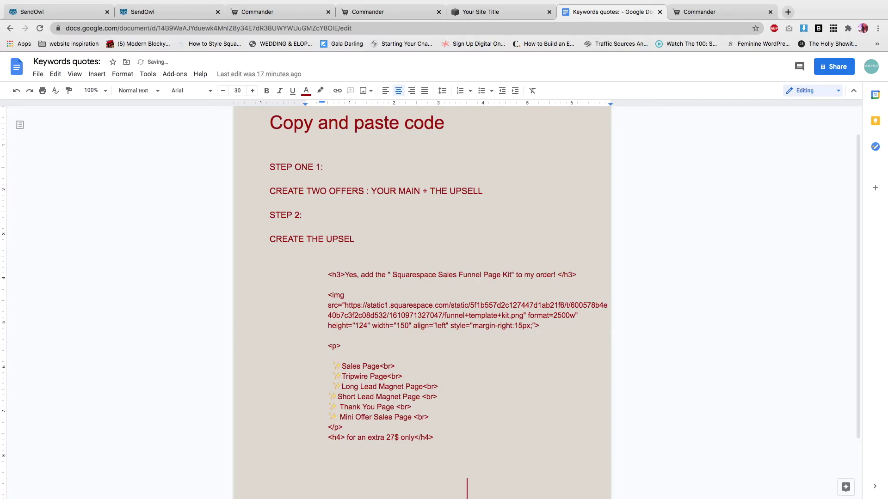
Step: Return to the Custom CSS showing .pre-payment-upsell-yes with background-color #416378
left_click(144, 12)
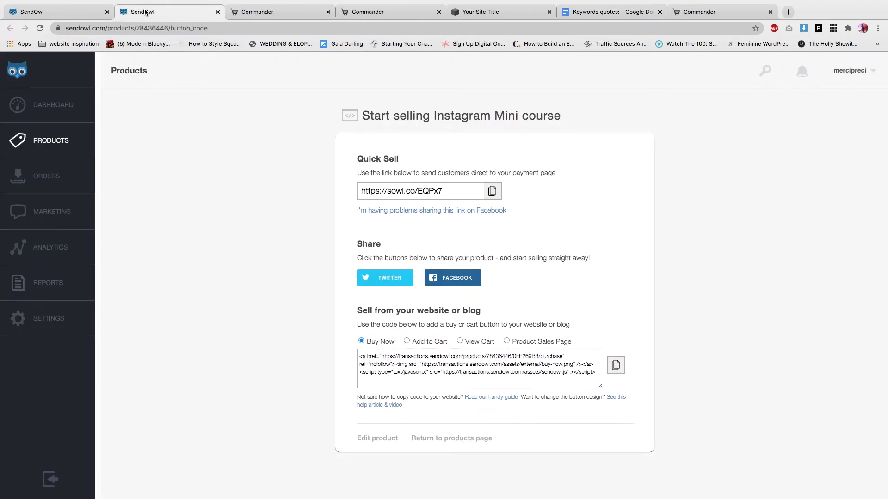
left_click(25, 11)
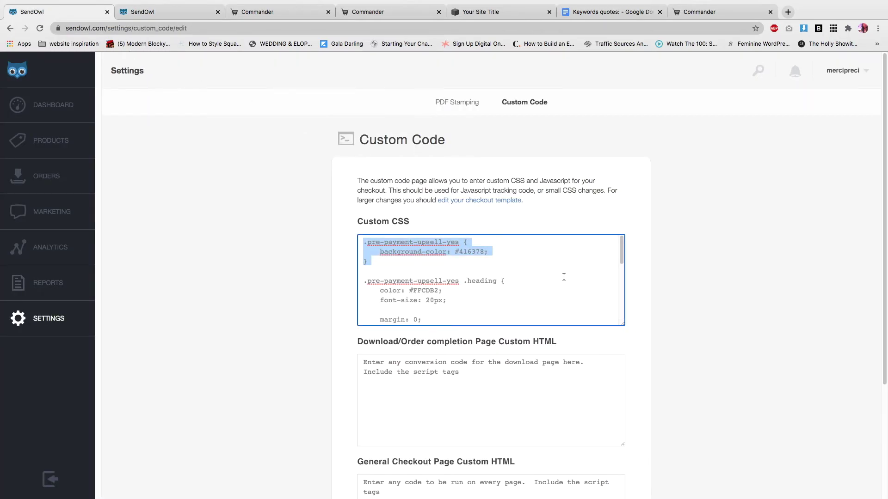
left_click(384, 261)
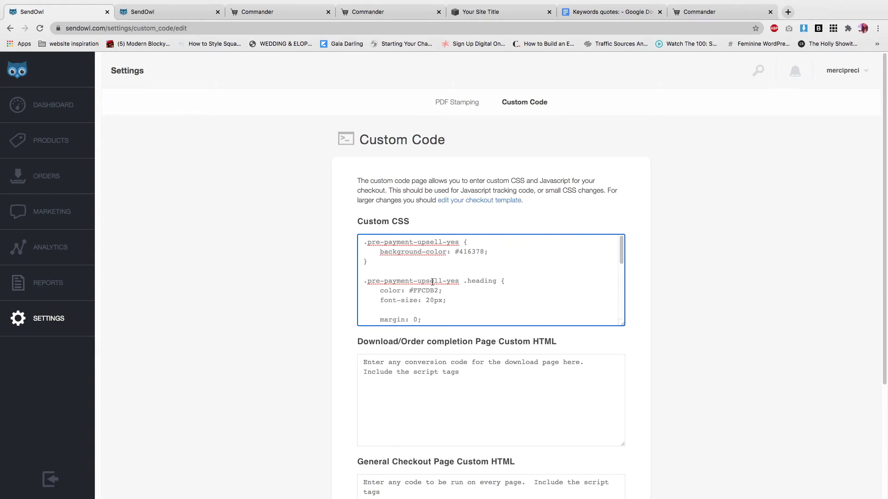
scroll(432, 282, "down", 4)
scroll(433, 282, "up", 4)
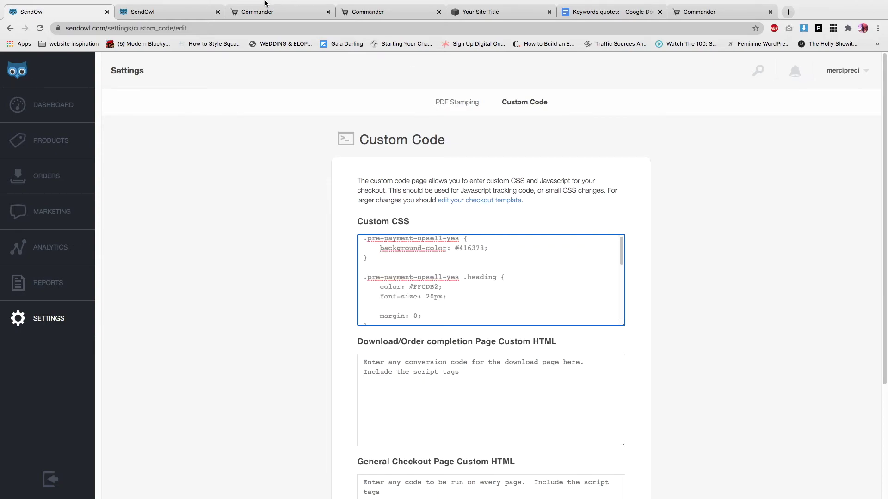
mouse_move(405, 25)
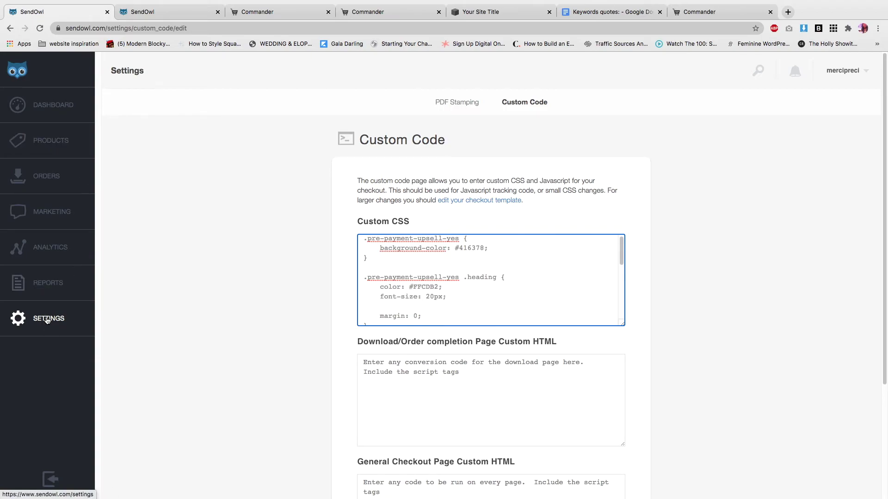
Step: Change the Instagram Mini course's currency to United States Dollar ($), save, and return to Products
left_click(37, 141)
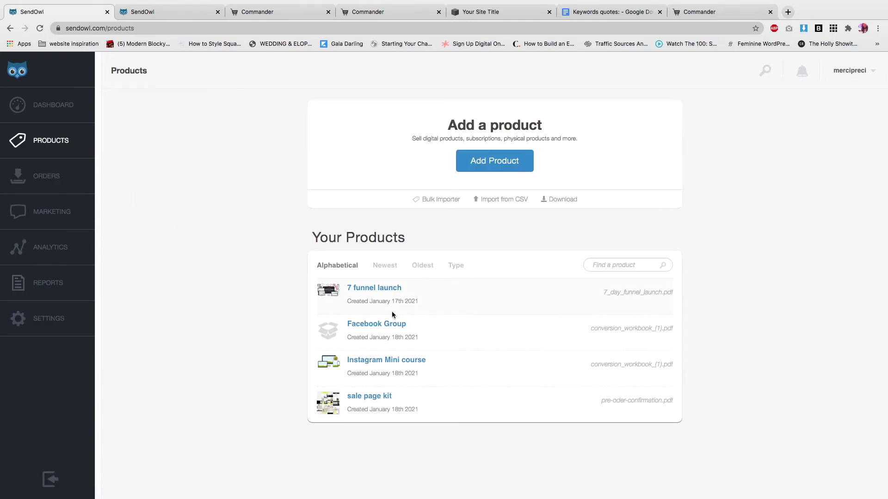
left_click(393, 366)
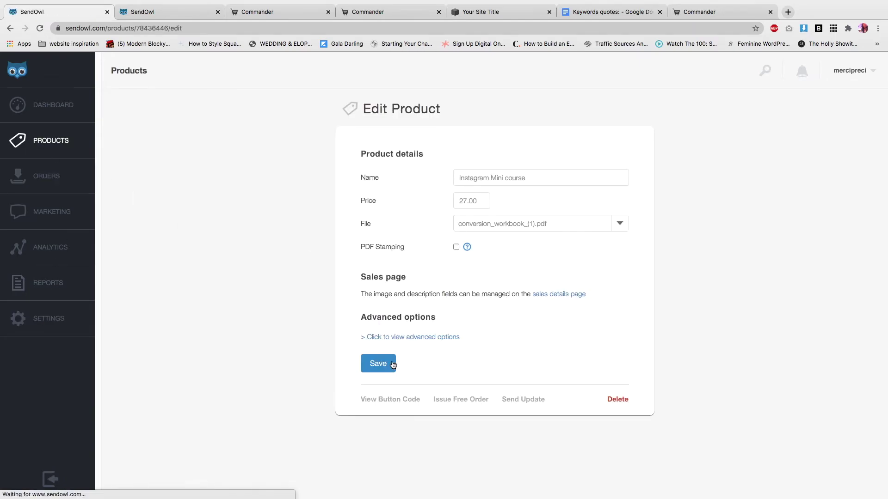
left_click(430, 341)
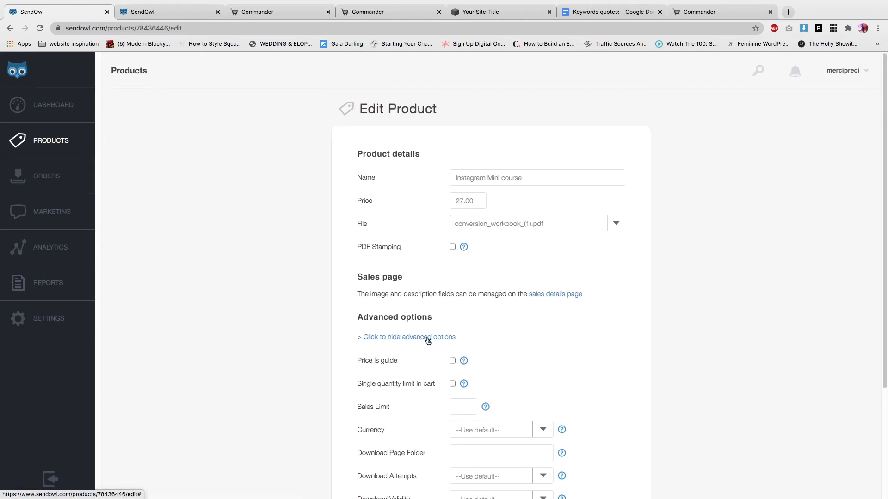
scroll(451, 344, "down", 3)
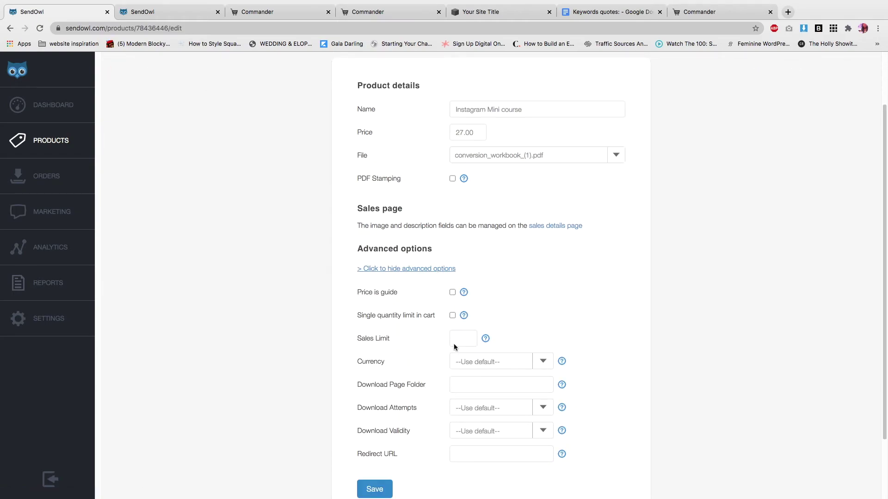
left_click(483, 363)
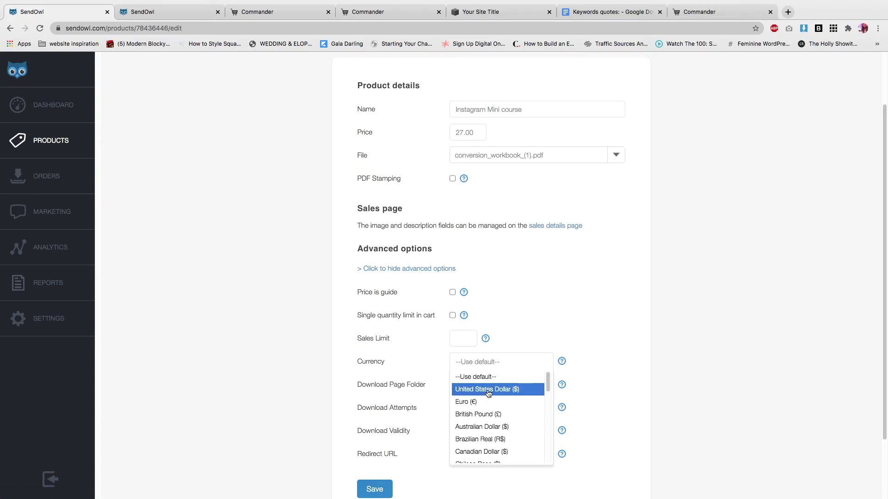
left_click(486, 389)
scroll(484, 393, "down", 1)
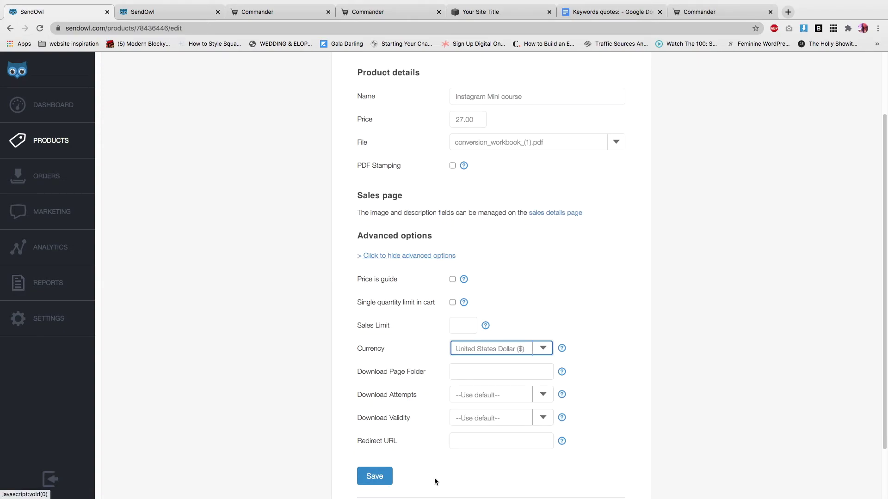
left_click(383, 480)
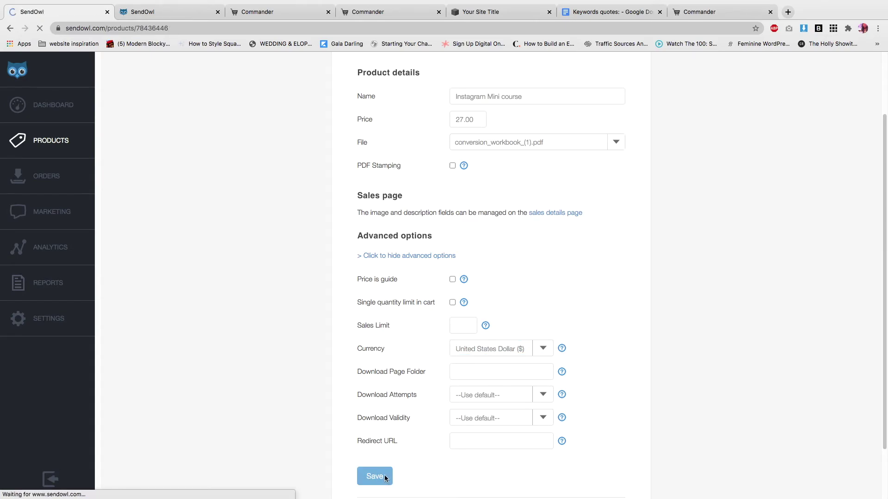
left_click(48, 144)
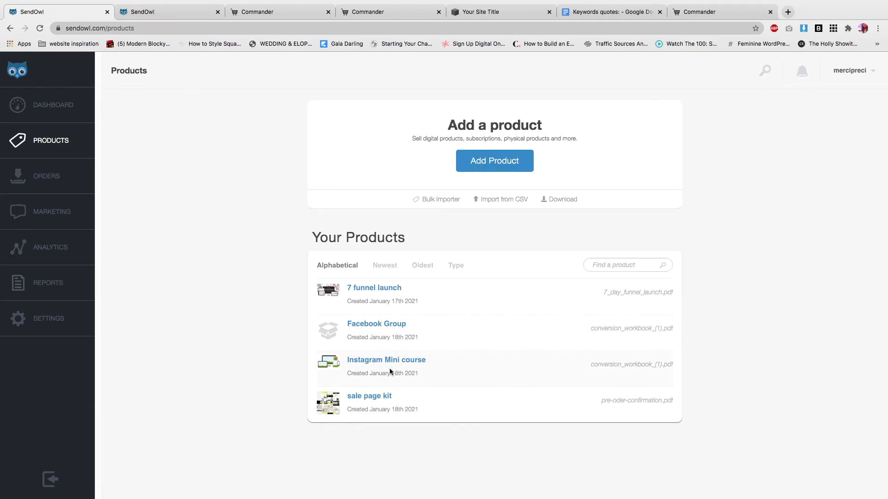
Step: Switch the Facebook Group product's advanced currency option to United States Dollar and save it
left_click(382, 325)
left_click(417, 337)
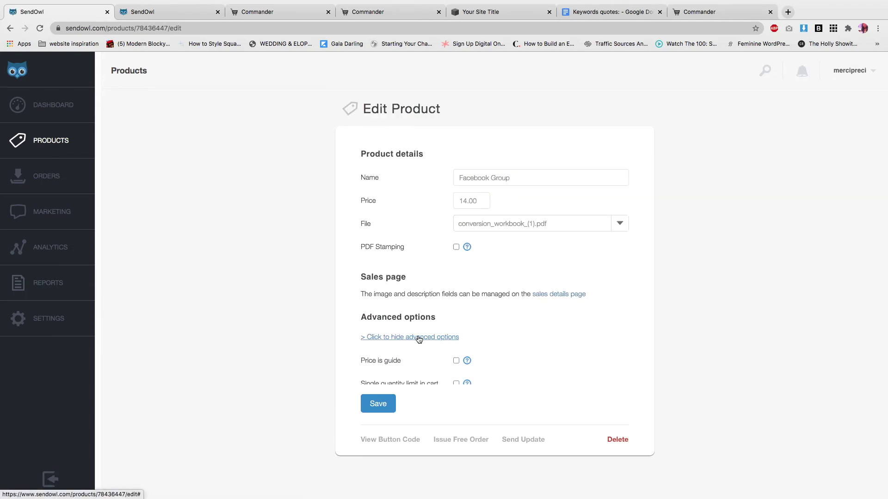
scroll(486, 396, "down", 2)
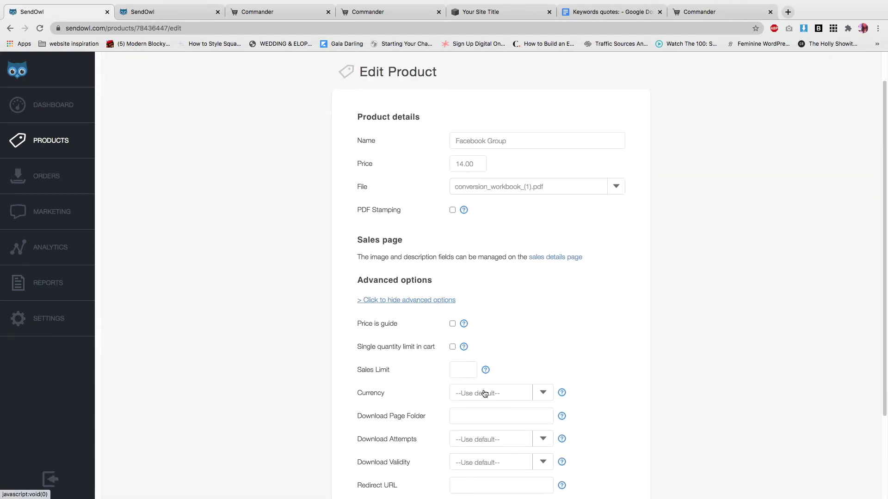
scroll(485, 369, "down", 1)
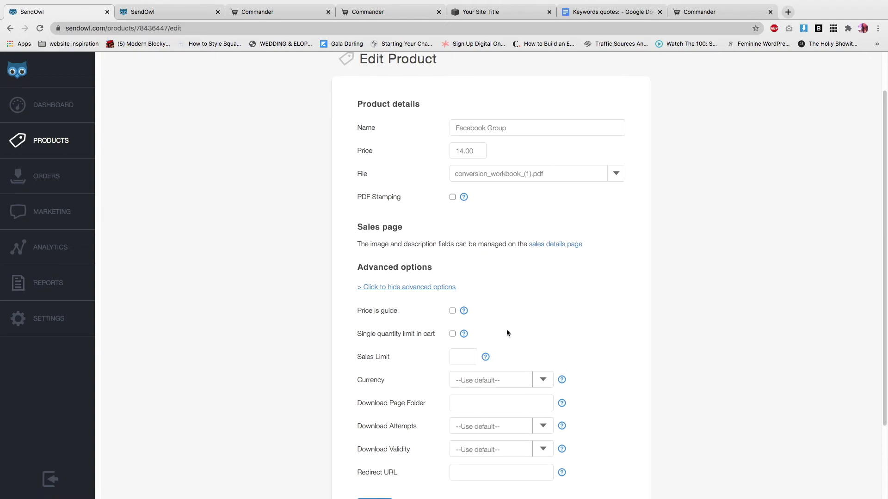
left_click(493, 373)
left_click(499, 400)
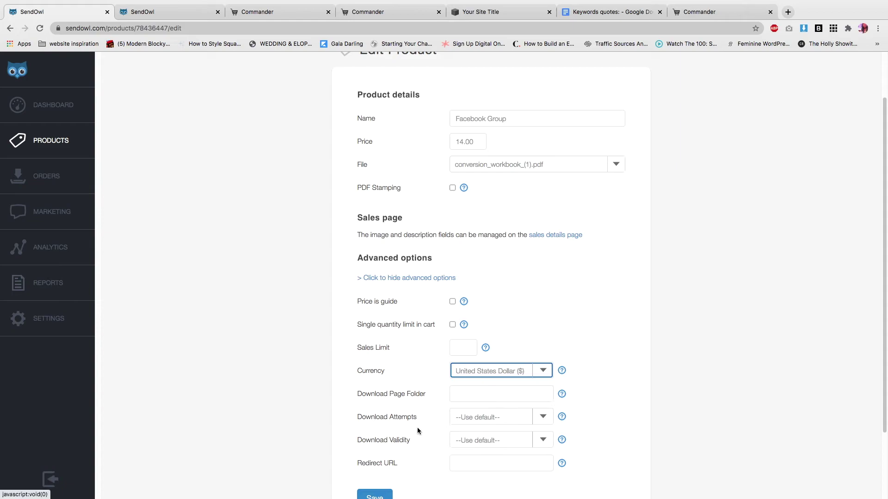
left_click(375, 495)
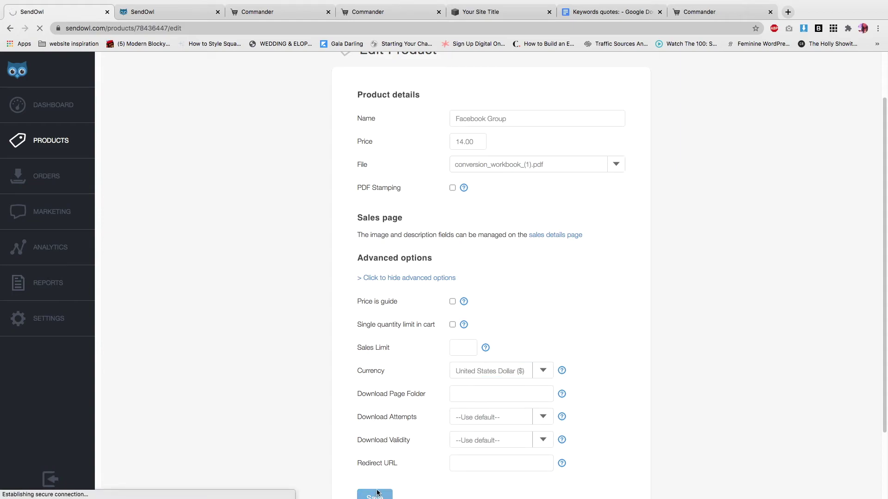
left_click(58, 319)
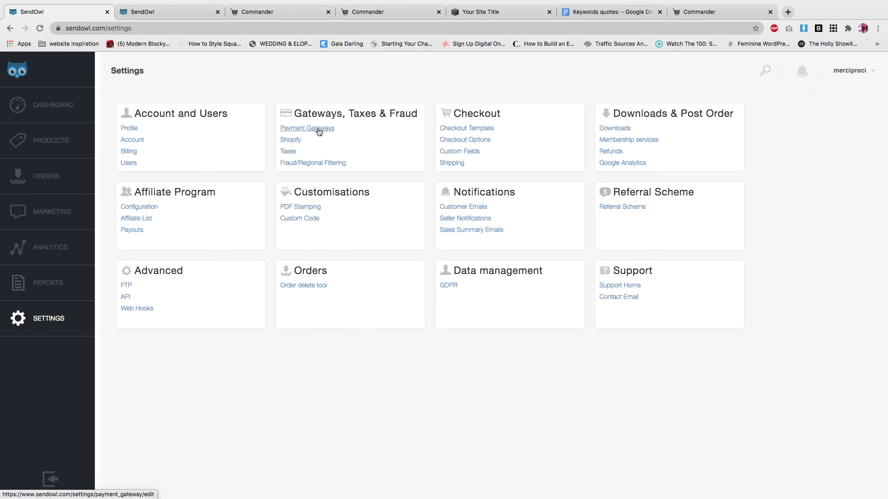
Step: Go back to the Products page listing the four products
left_click(50, 146)
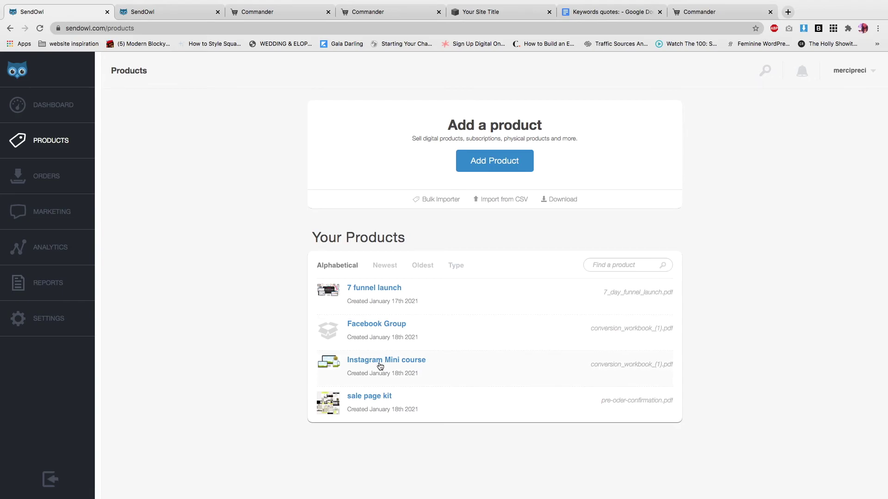
Step: Copy the Instagram Mini course's Quick Sell link from its button code and go to the website tab
left_click(375, 363)
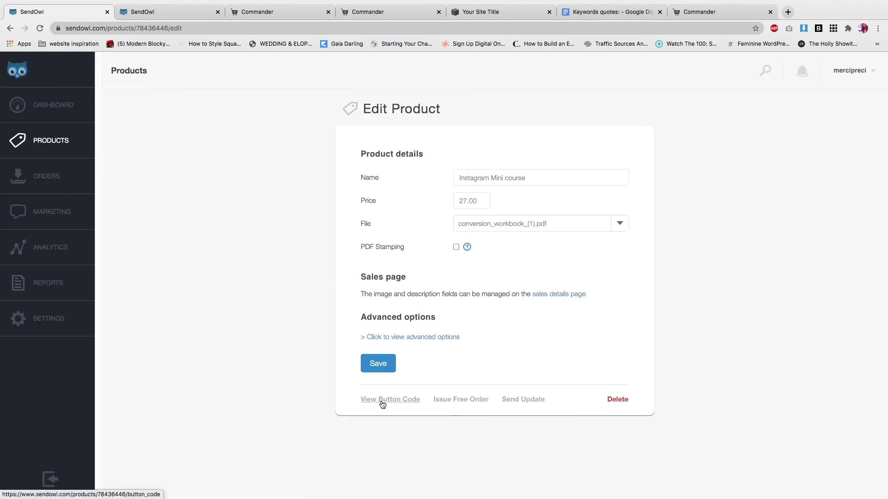
left_click(381, 400)
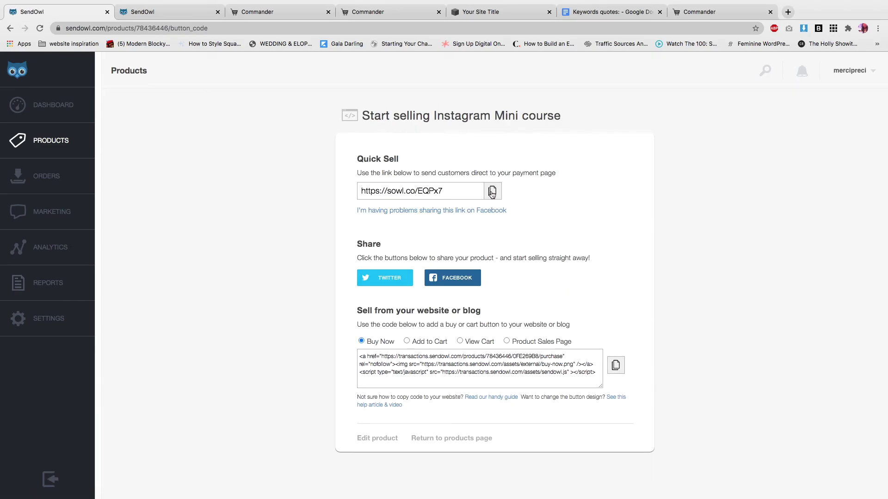
left_click(501, 196)
left_click(503, 199)
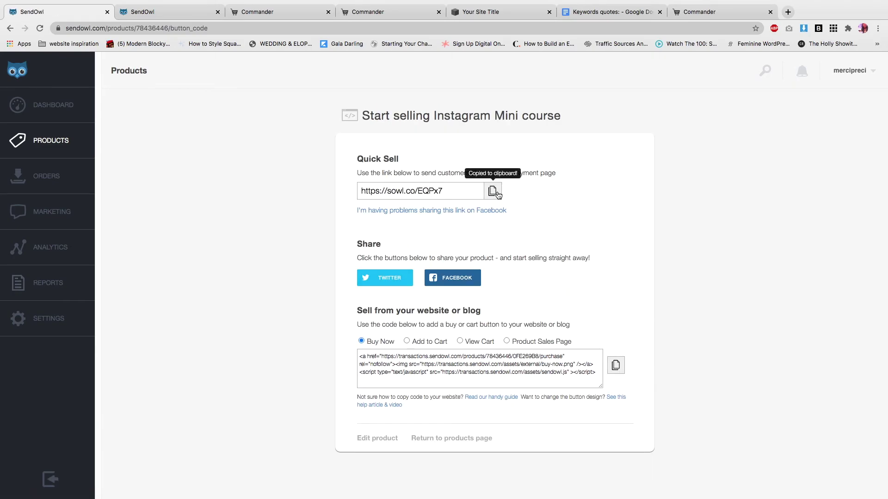
left_click(494, 16)
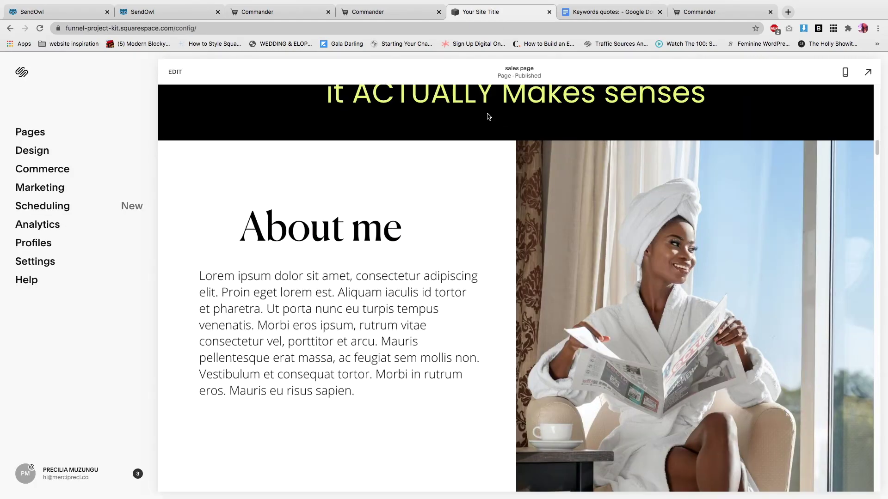
Step: Preview the sales page full-screen, then put it into edit mode at the Short hook section
left_click(867, 71)
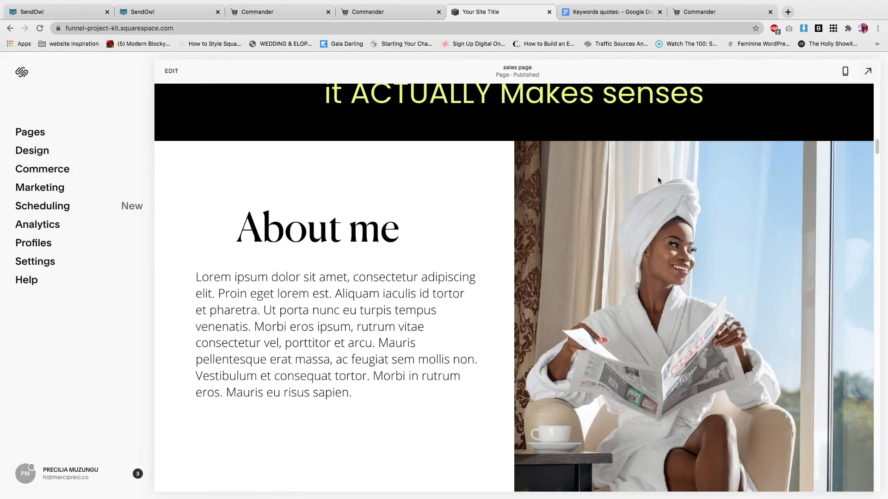
scroll(651, 176, "up", 15)
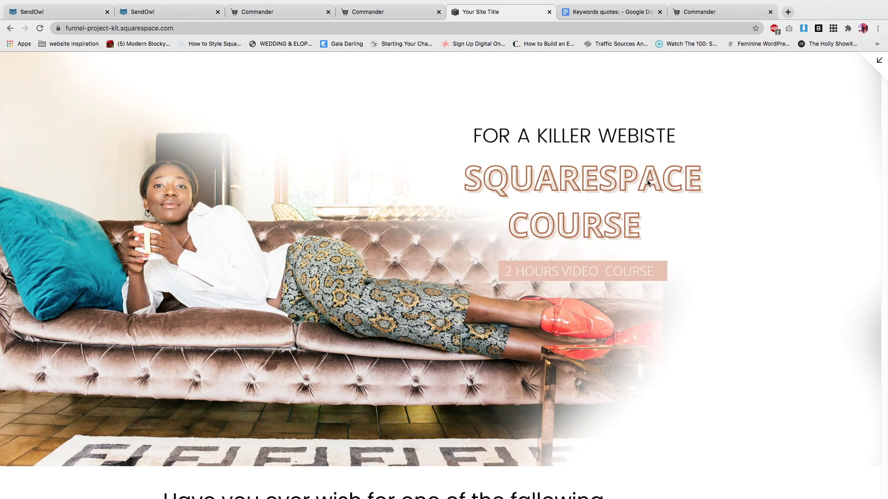
scroll(648, 180, "down", 20)
scroll(648, 183, "down", 10)
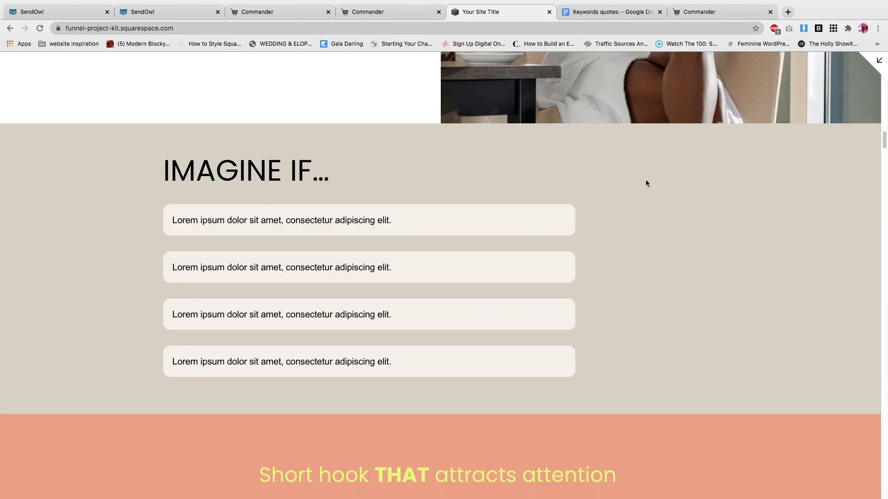
scroll(592, 204, "up", 4)
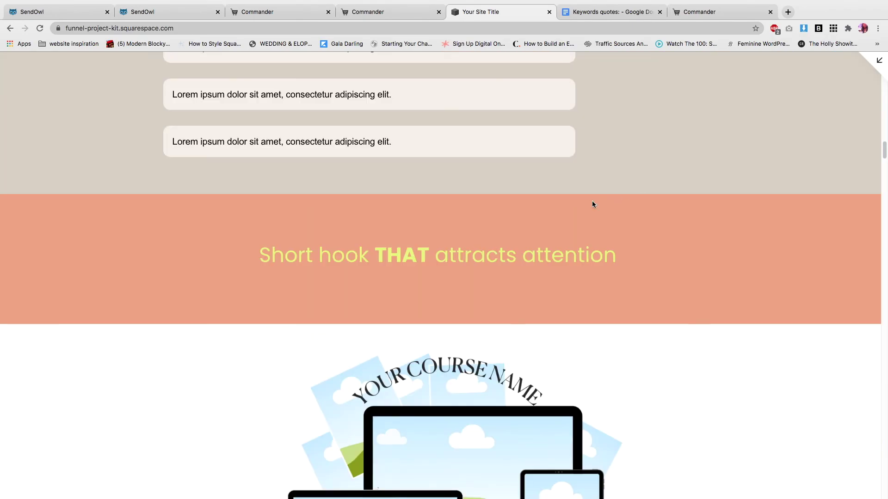
left_click(877, 61)
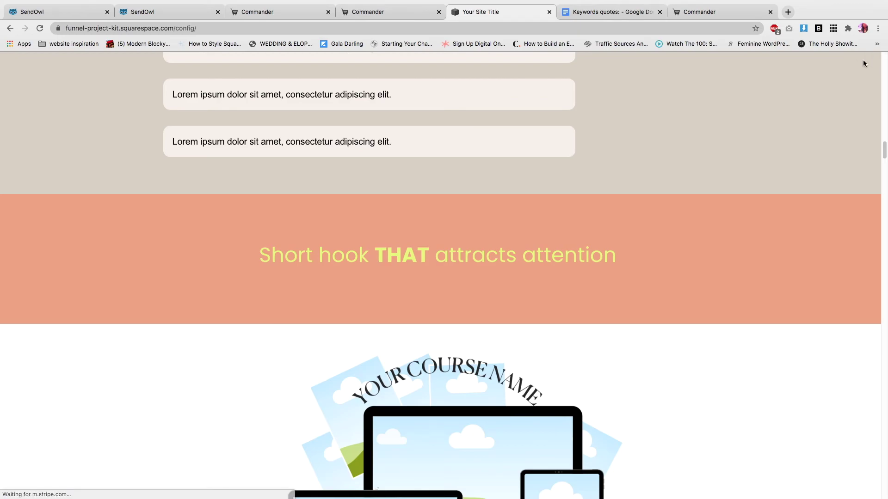
left_click(178, 72)
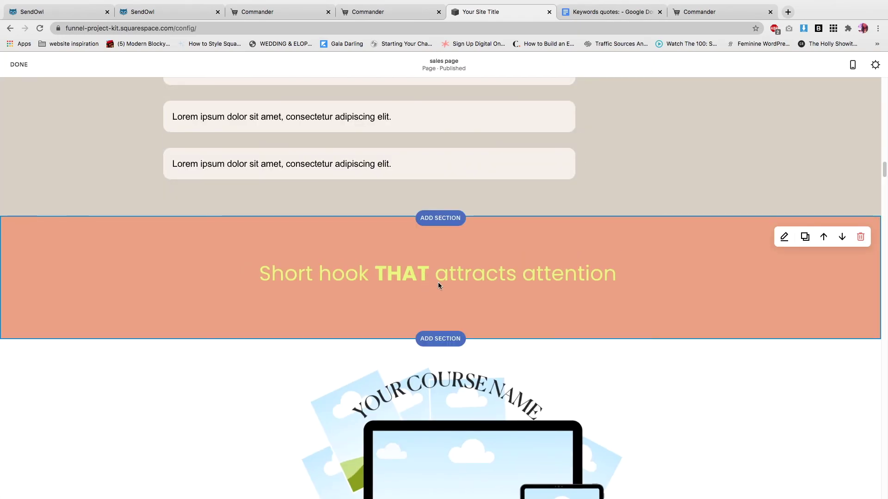
scroll(445, 298, "down", 2)
scroll(448, 267, "up", 2)
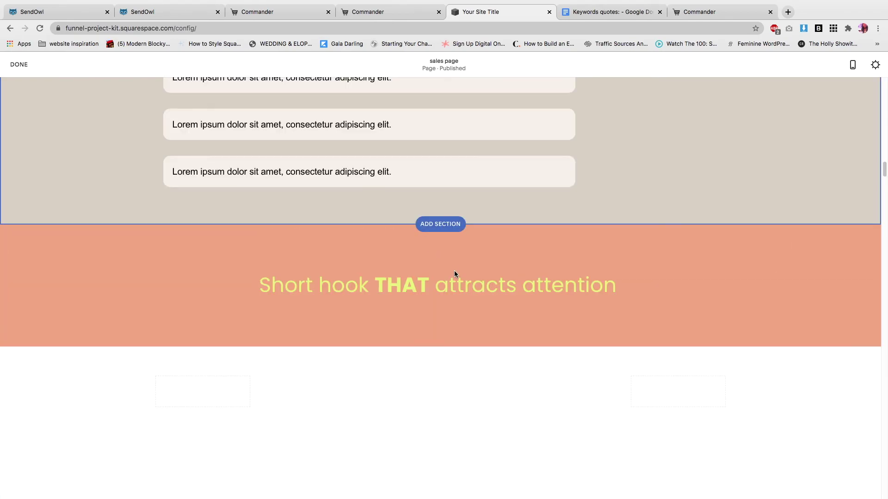
Step: Insert a button under the Short hook heading linking to the copied checkout URL, labelled 'BUY IT NOW'
left_click(441, 307)
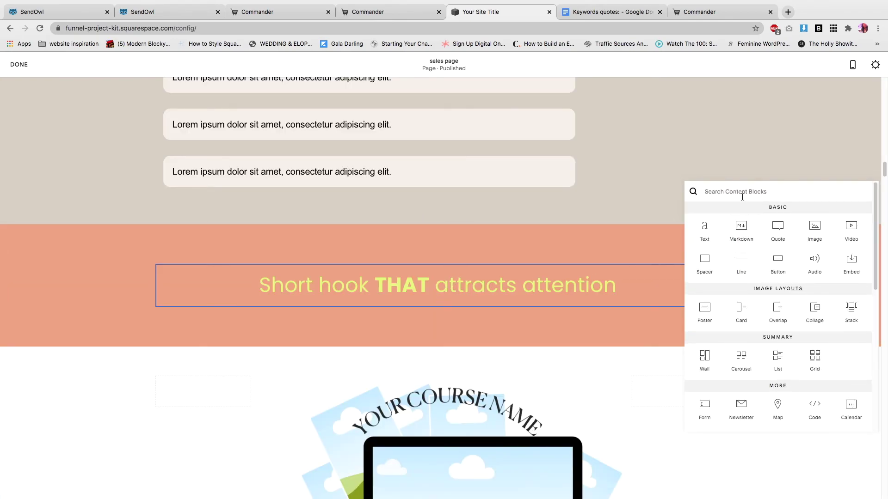
left_click(770, 259)
left_click(790, 377)
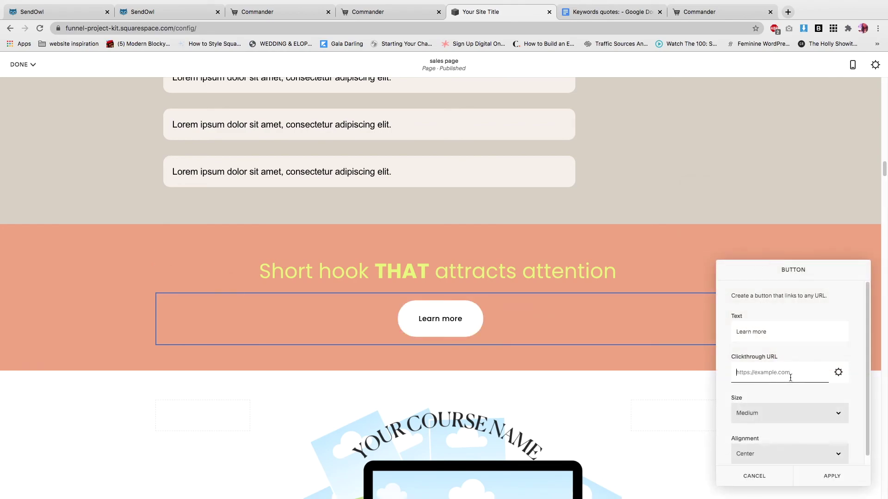
key("super+v")
triple_click(775, 332)
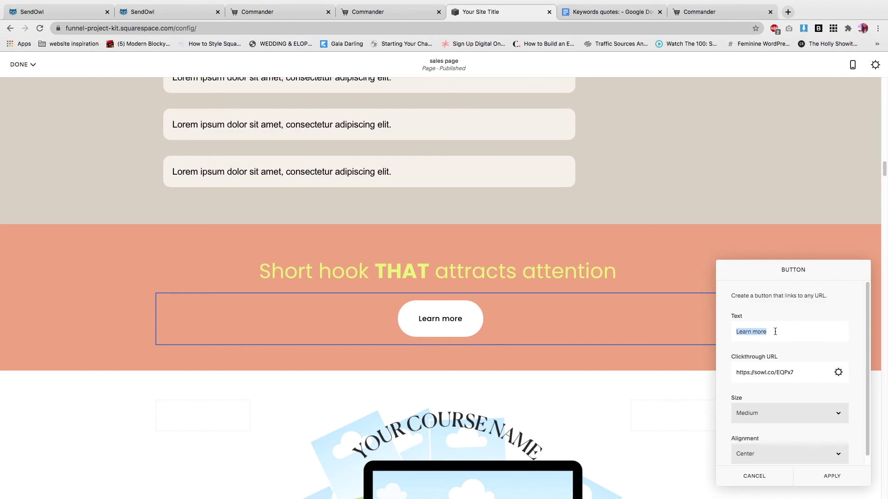
key("BackSpace")
type("BUY")
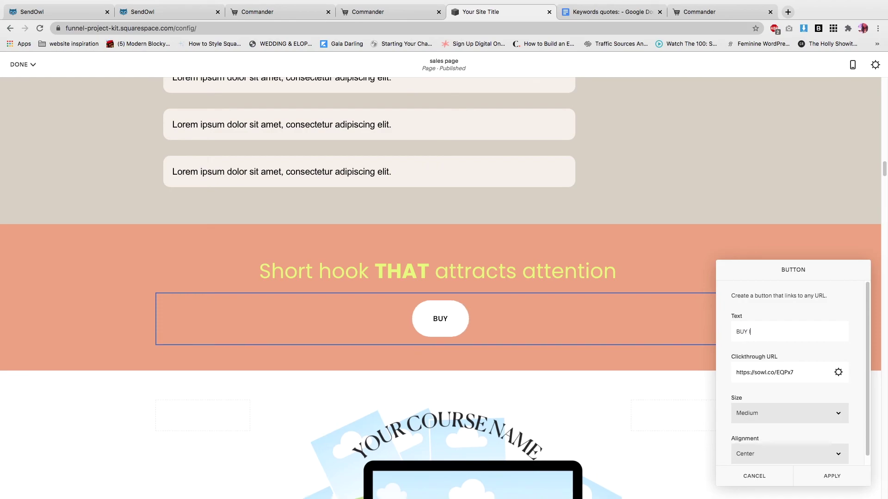
type(" IT NOW")
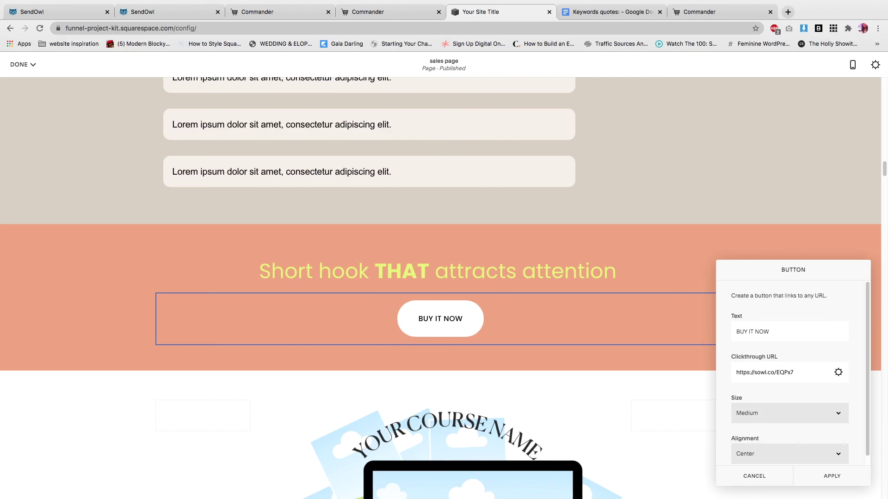
left_click(835, 478)
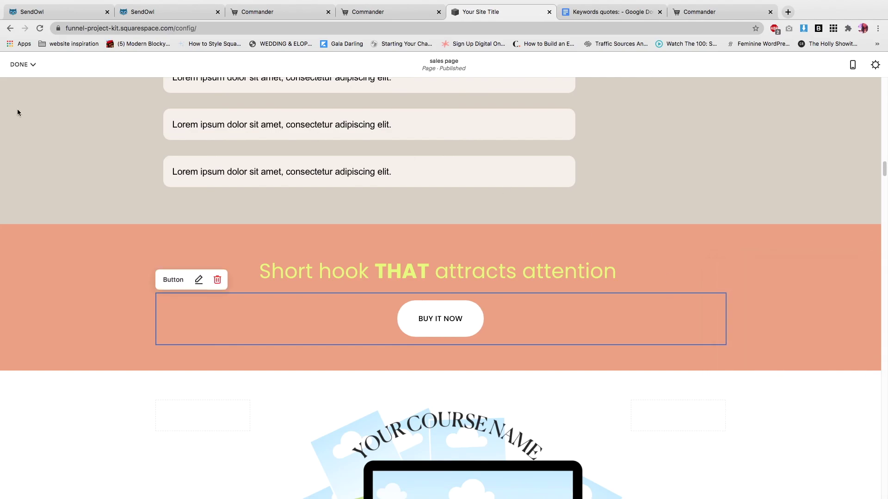
Step: Check the new button on the page and save the sales page changes
scroll(324, 263, "down", 20)
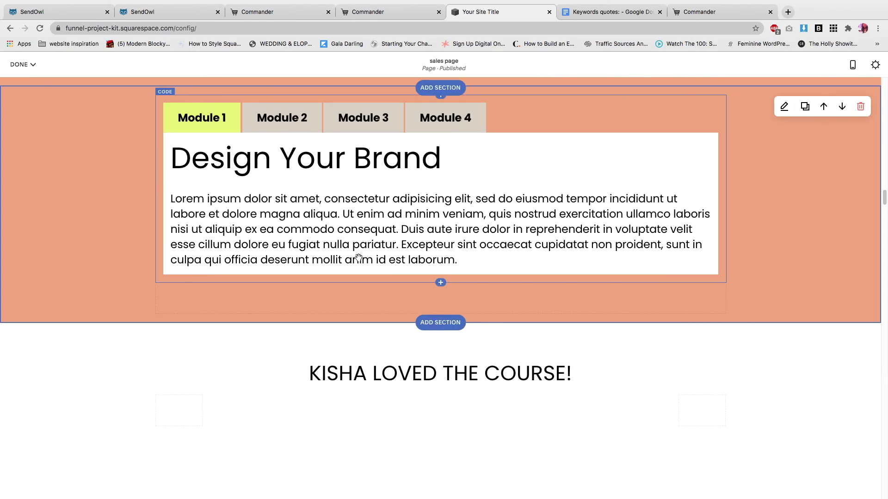
scroll(359, 257, "down", 15)
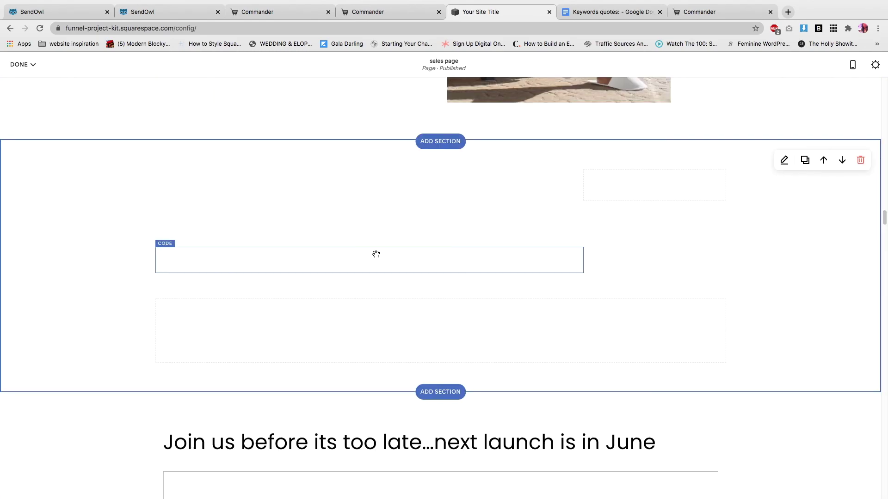
scroll(376, 255, "up", 20)
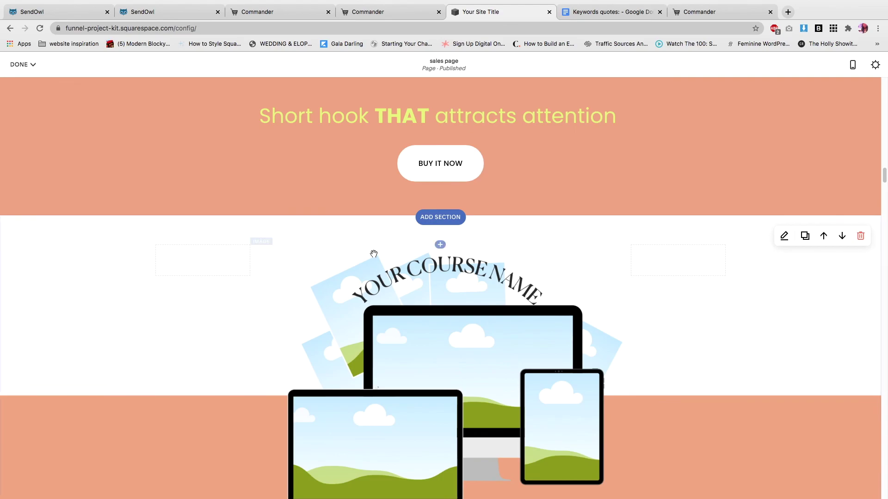
scroll(373, 254, "up", 5)
left_click(20, 64)
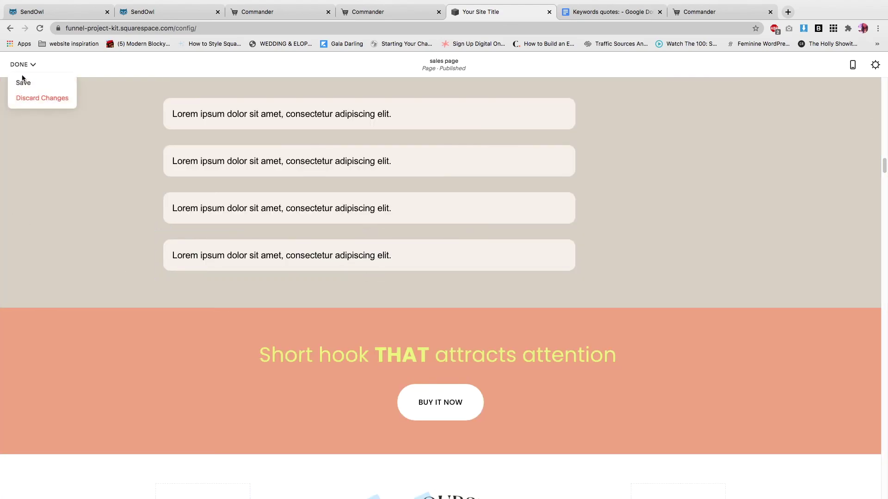
left_click(26, 83)
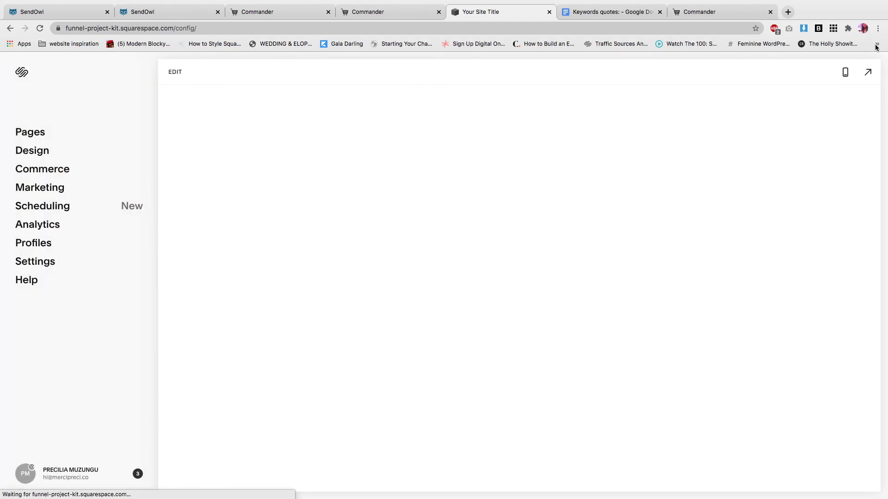
Step: View the live sales page full-screen and follow its BUY IT NOW button to the checkout
left_click(867, 74)
scroll(781, 125, "up", 10)
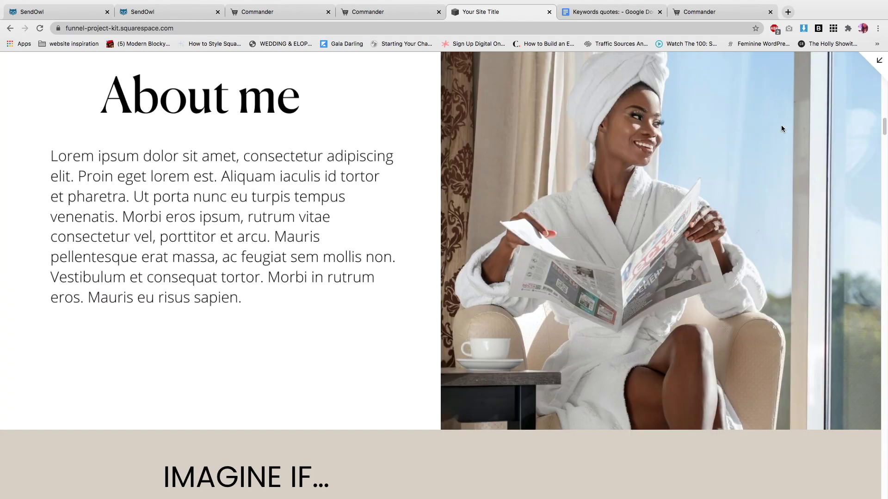
scroll(780, 125, "down", 4)
scroll(783, 127, "down", 6)
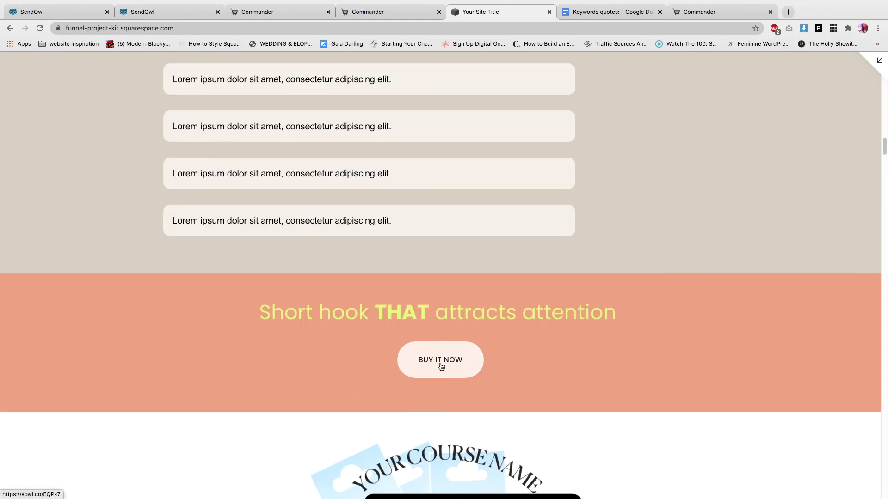
left_click(441, 366)
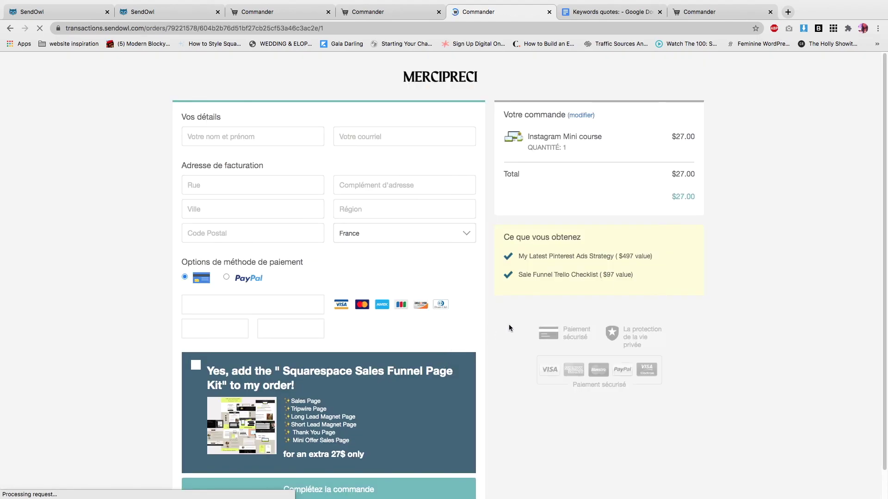
Step: Scroll the $27.00 checkout to reveal the Squarespace Sales Funnel Page Kit upsell box
scroll(615, 316, "down", 1)
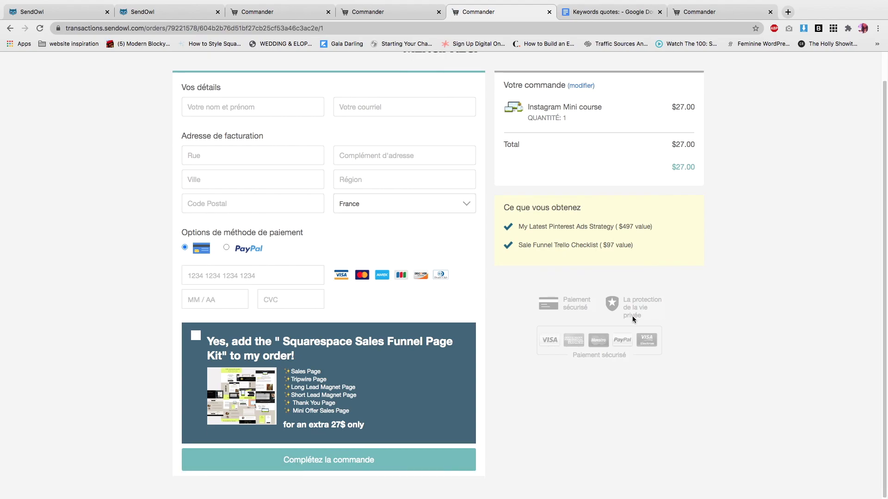